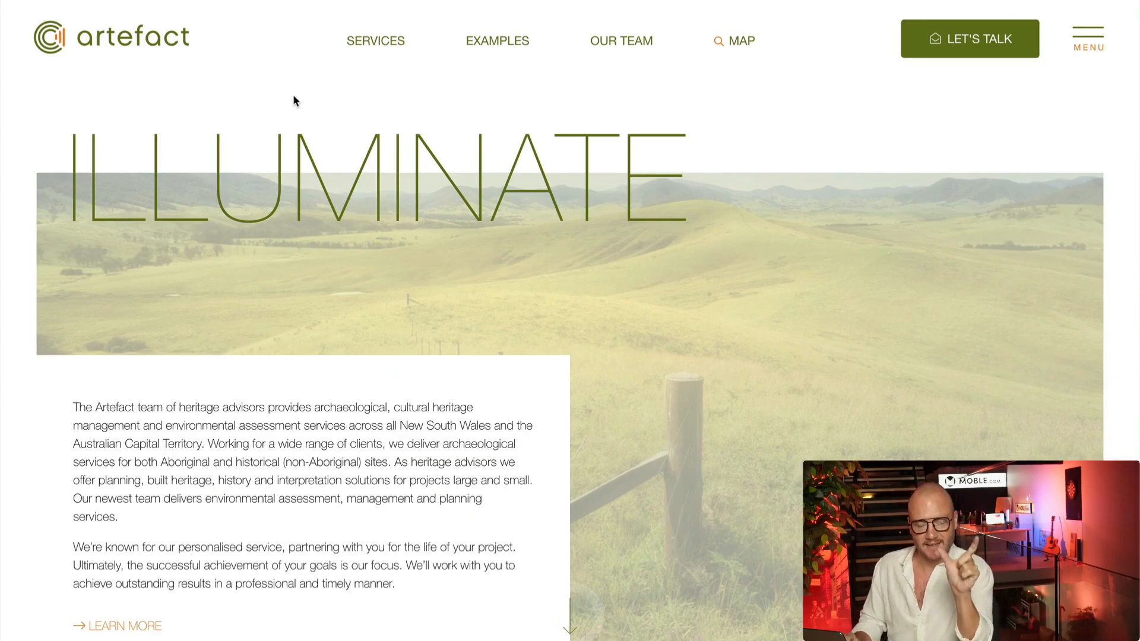
# Browse the Artefact site's Services, Examples and Our Team menu panels, then close them
pyautogui.click(364, 52)
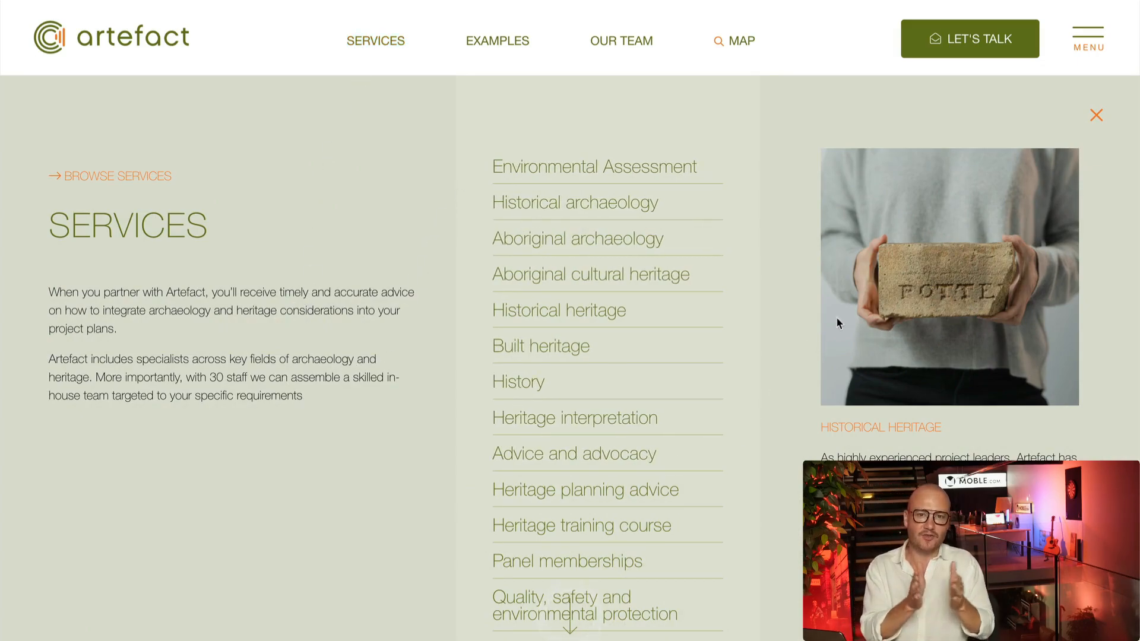
pyautogui.click(519, 49)
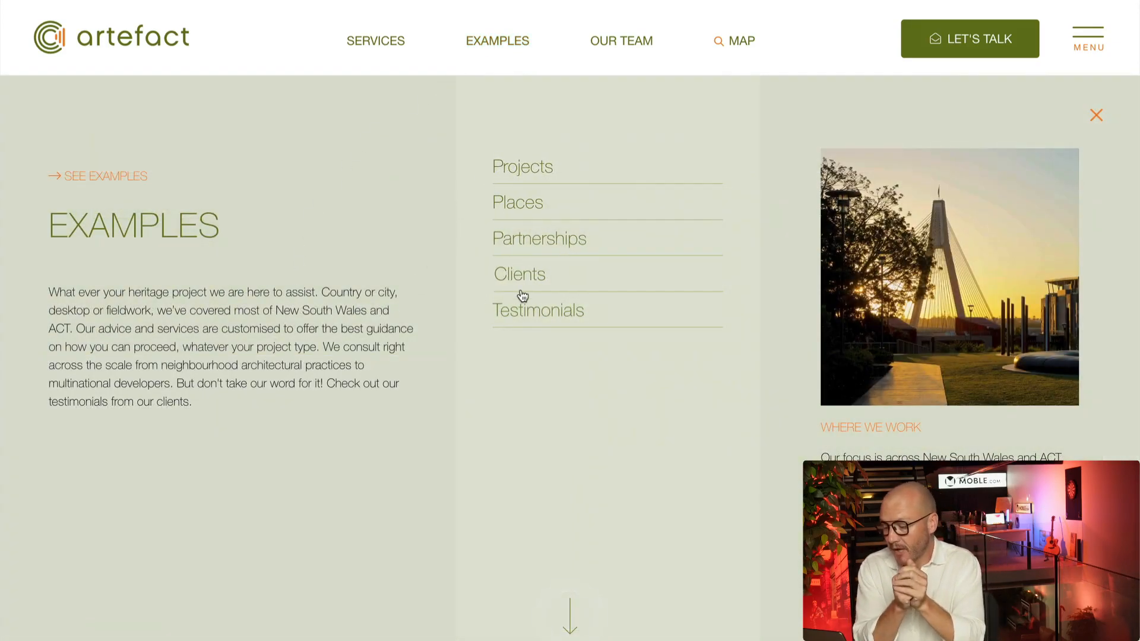
pyautogui.click(627, 47)
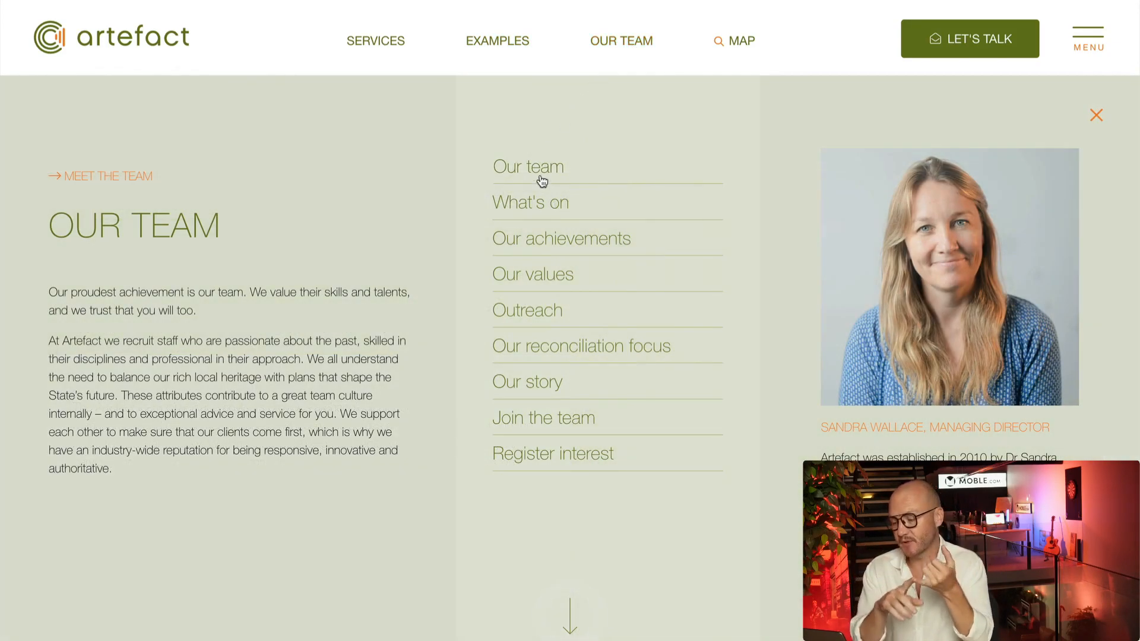
pyautogui.click(1096, 119)
# Open and close the Artefact contact enquiry panel and the full-screen site menu
pyautogui.click(1024, 56)
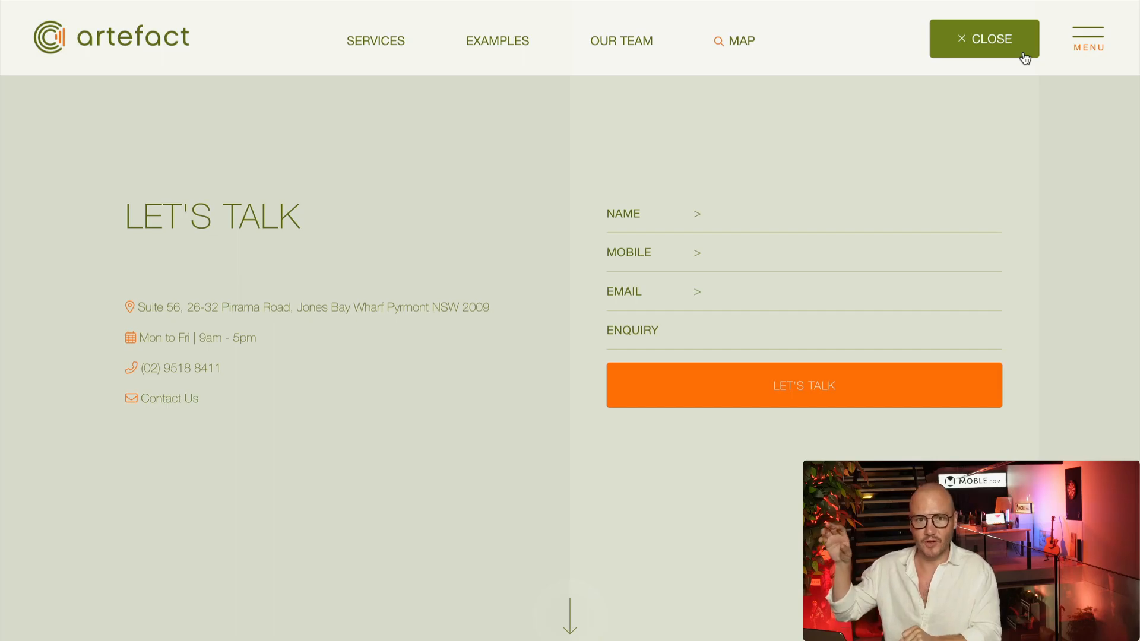
pyautogui.click(1025, 56)
pyautogui.click(1088, 41)
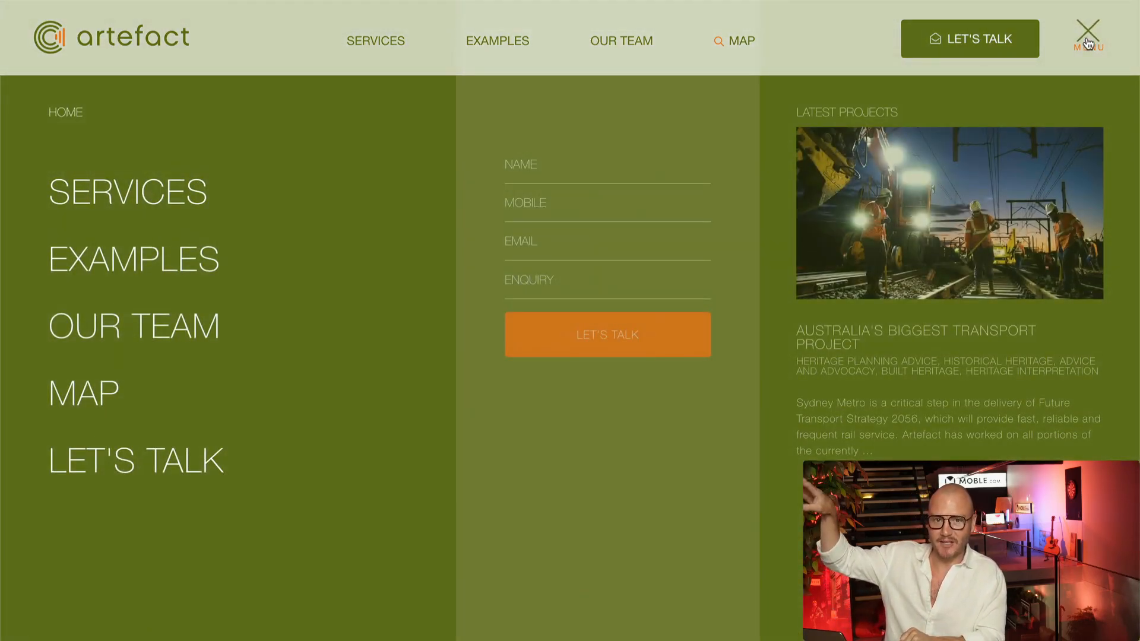
pyautogui.click(1087, 41)
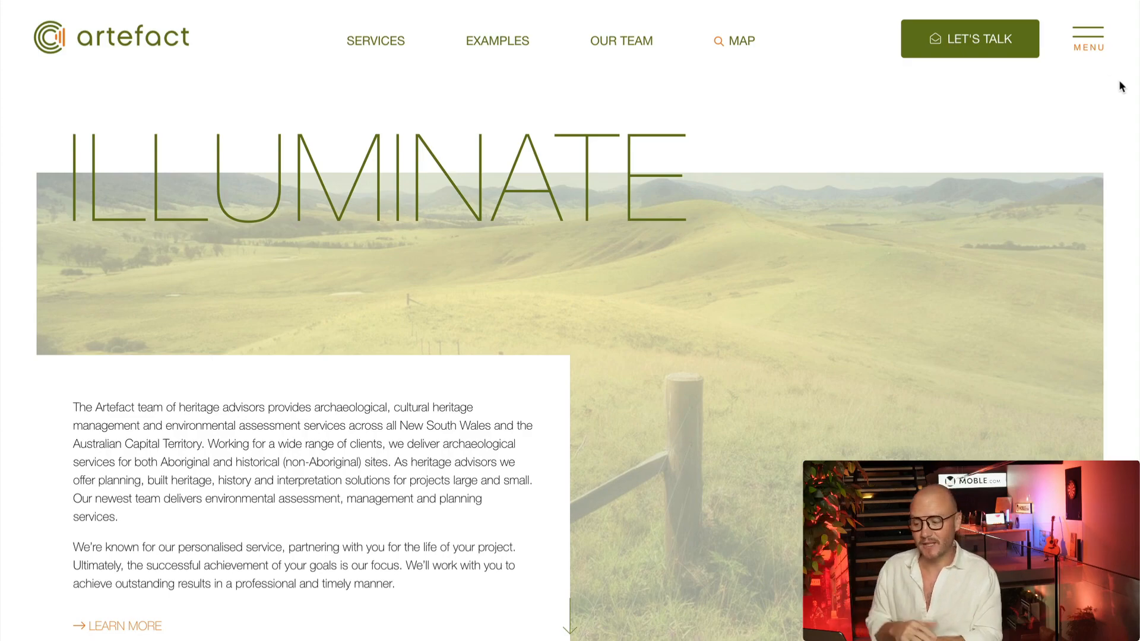
# Revisit the Services, Examples and Our Team panels, then scroll the homepage down and back up
pyautogui.click(360, 48)
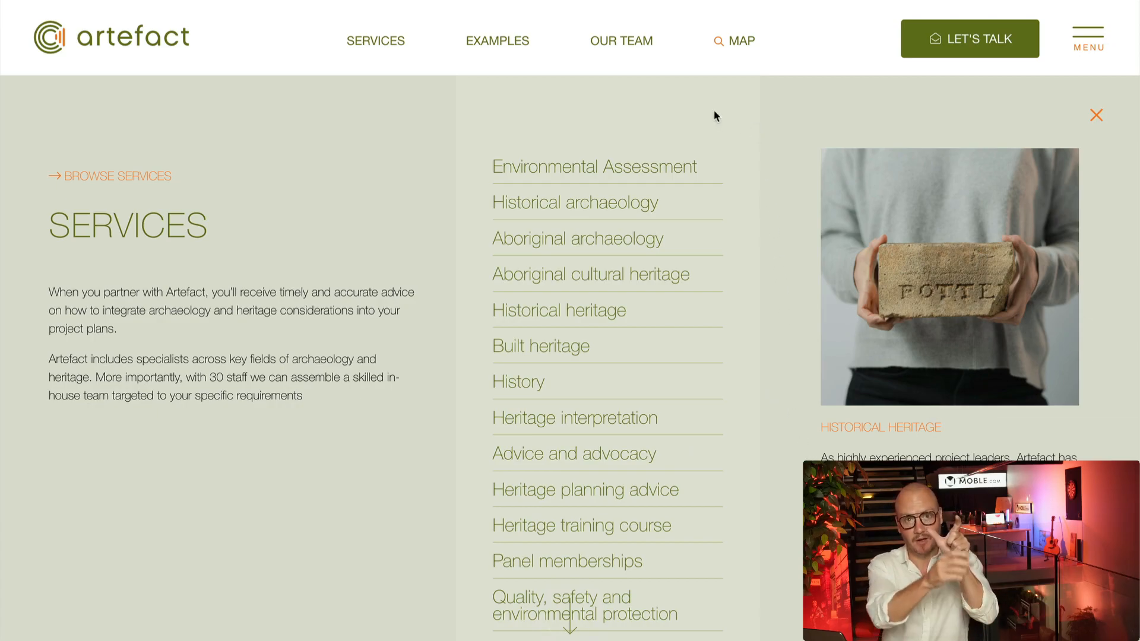
pyautogui.click(520, 51)
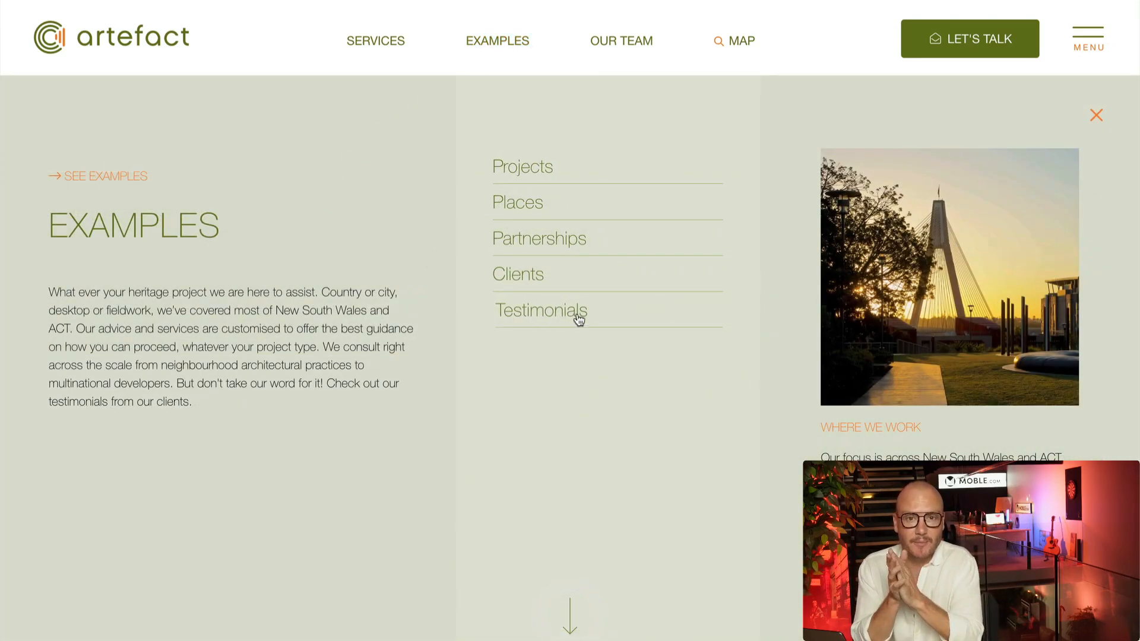
pyautogui.click(629, 45)
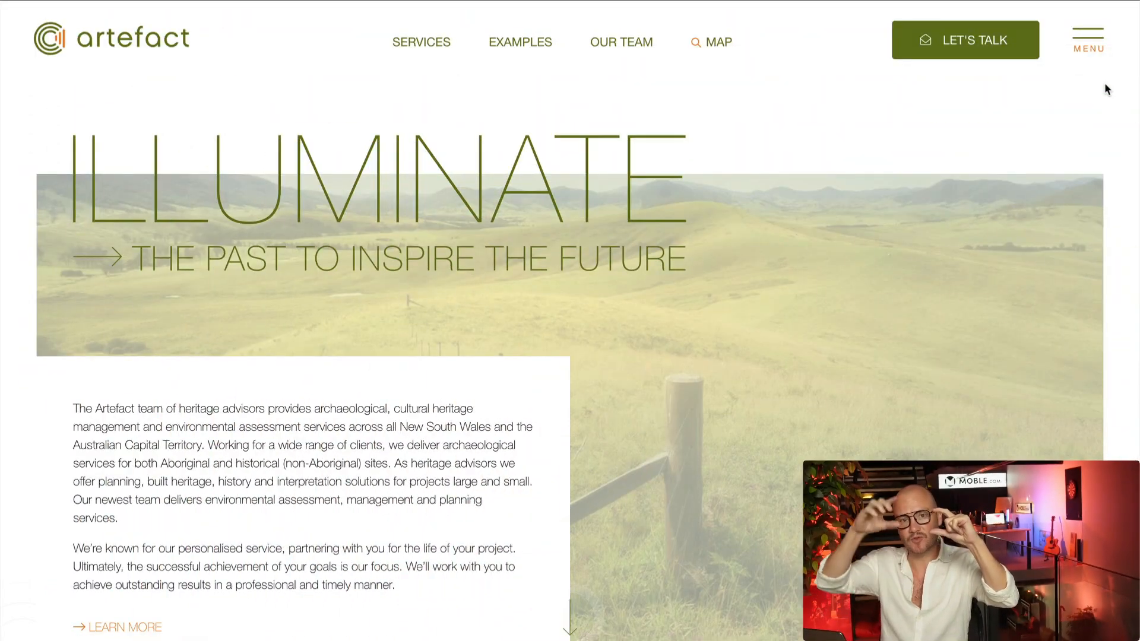
pyautogui.scroll(-4, 1105, 88)
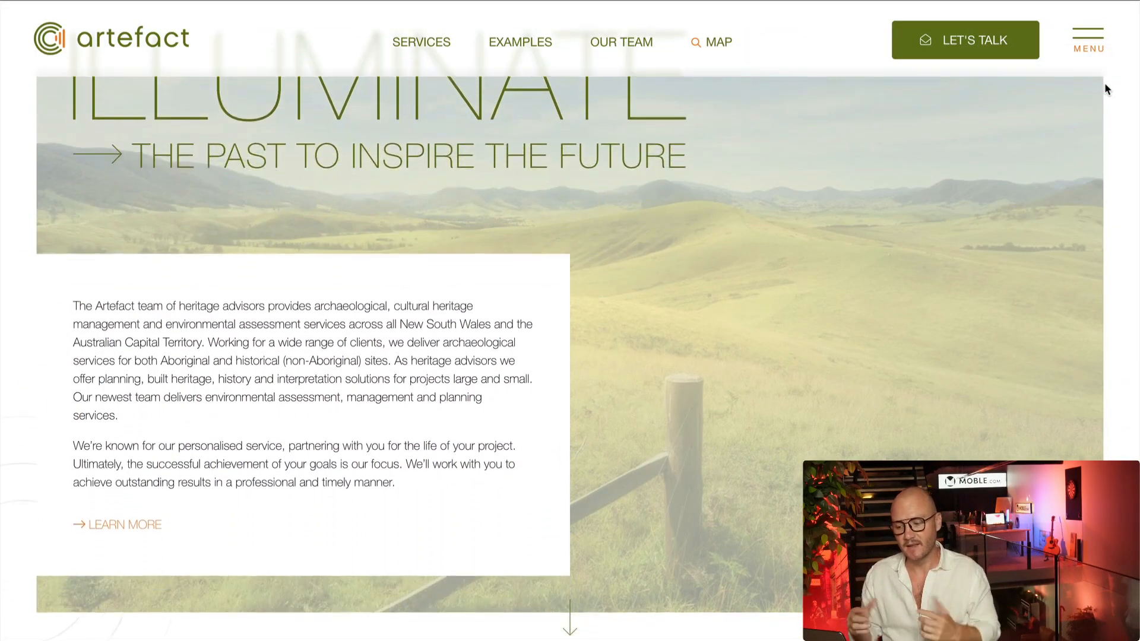
pyautogui.scroll(-7, 1105, 89)
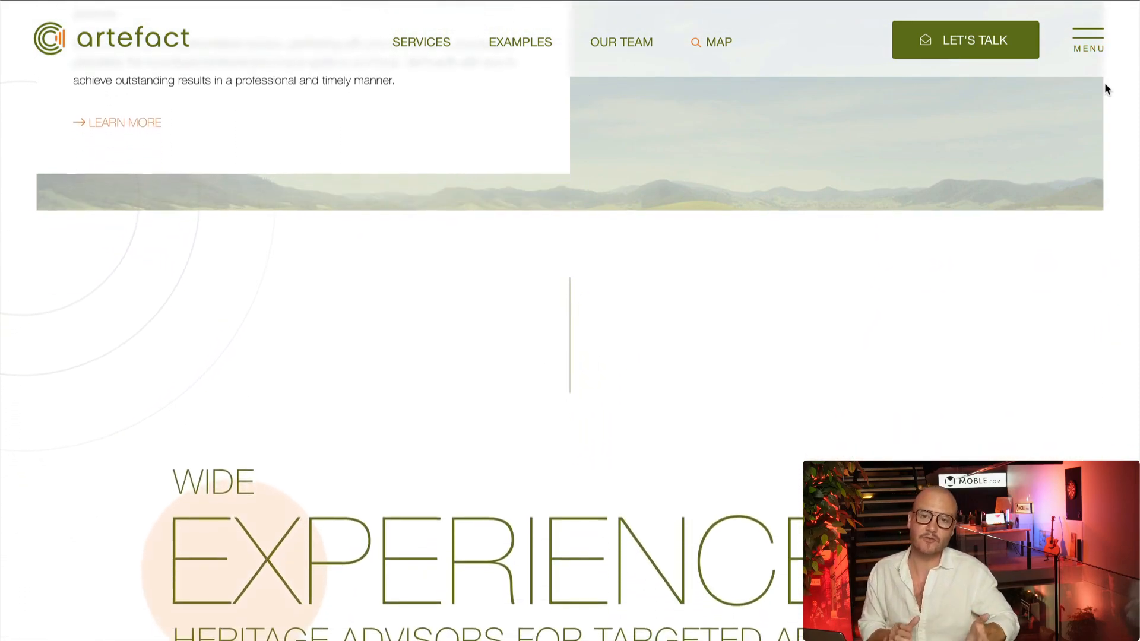
pyautogui.scroll(7, 1105, 89)
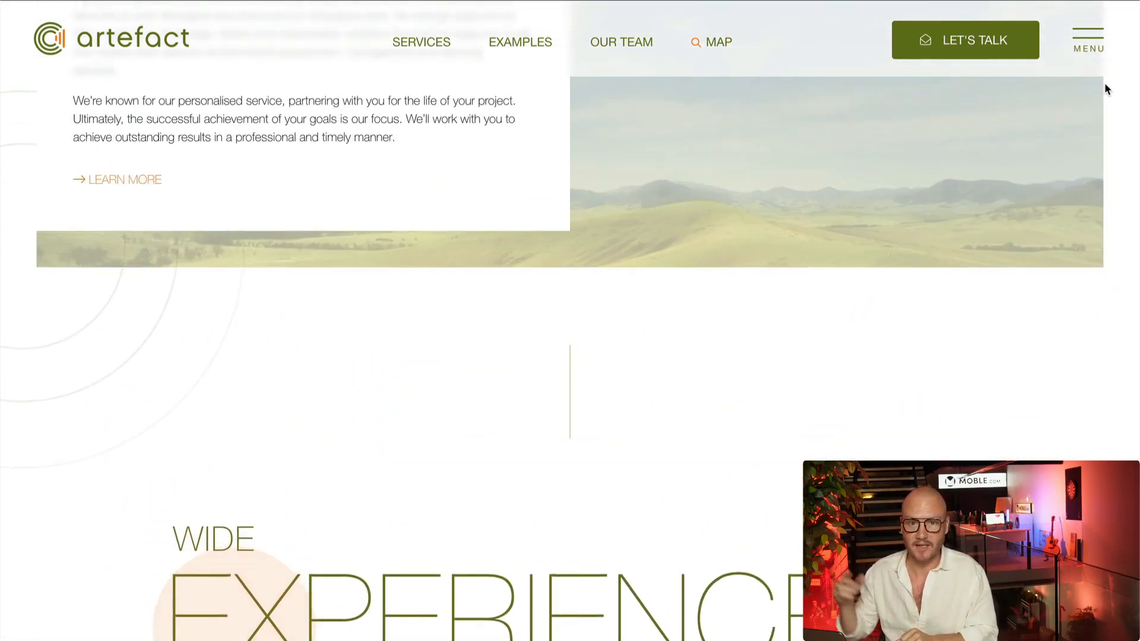
pyautogui.scroll(2, 1105, 89)
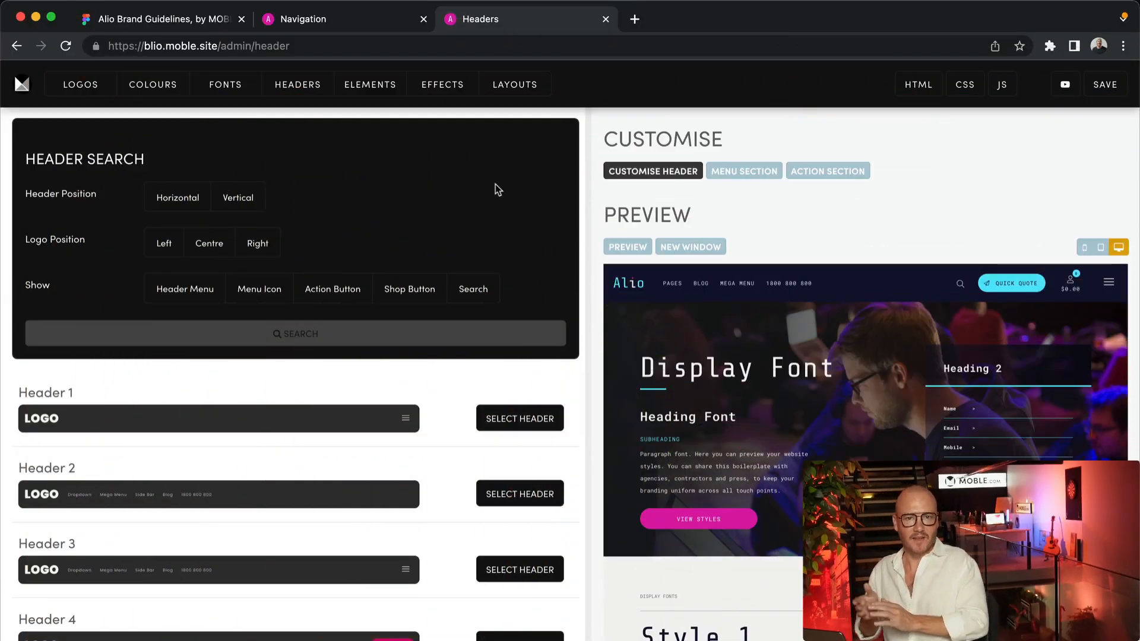
# Edit the Header Menu under Navigation and remove its Landing Pages group
pyautogui.click(295, 19)
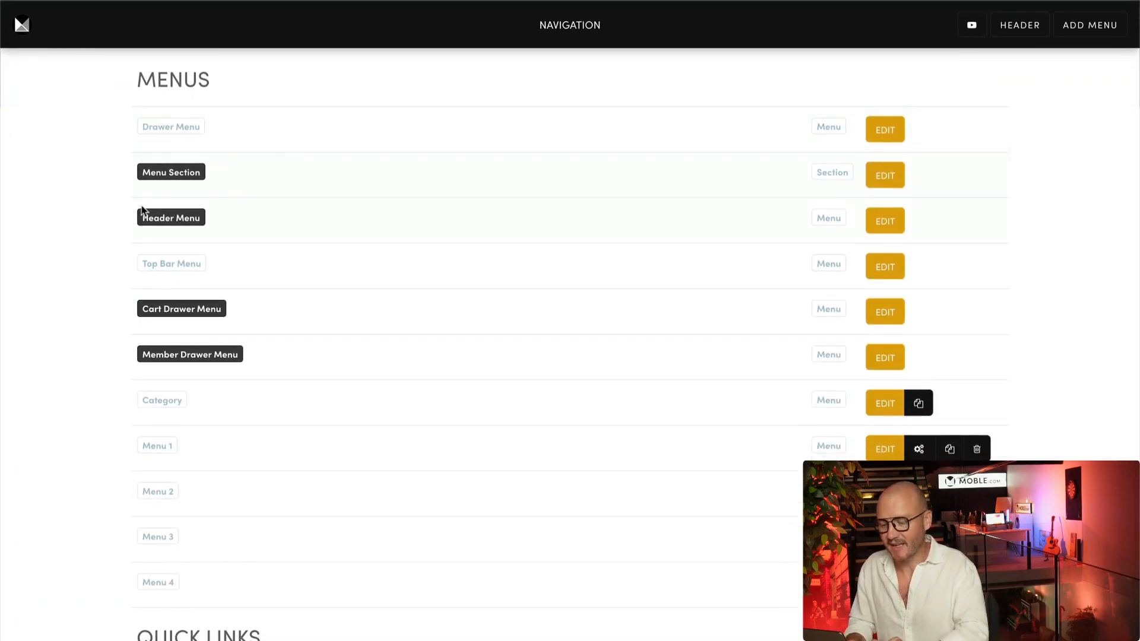
pyautogui.click(891, 222)
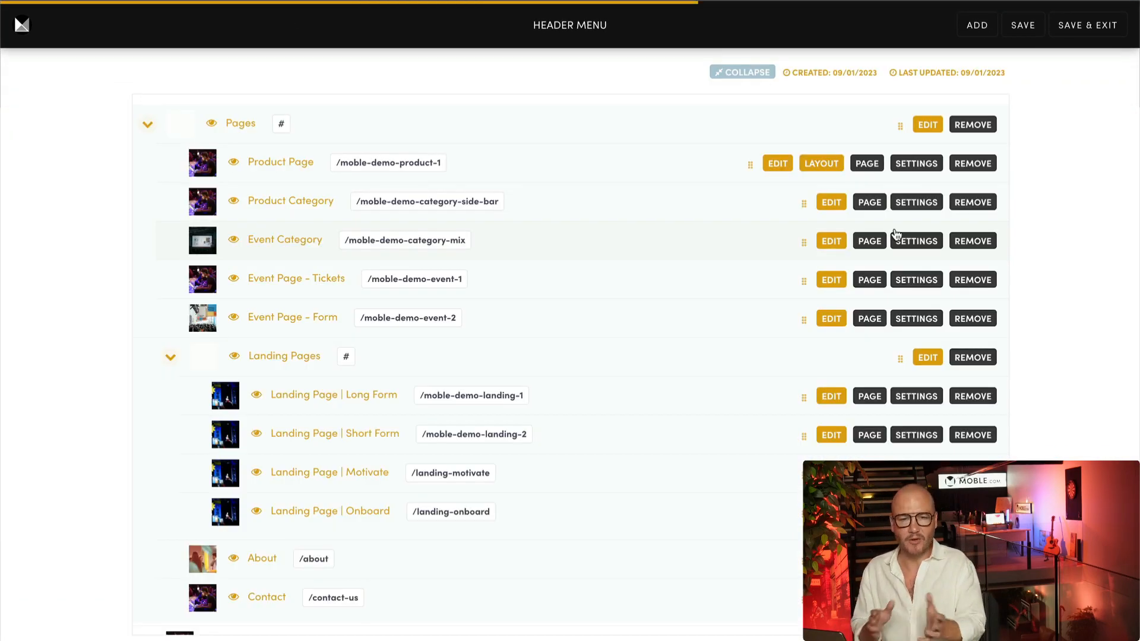
pyautogui.click(170, 359)
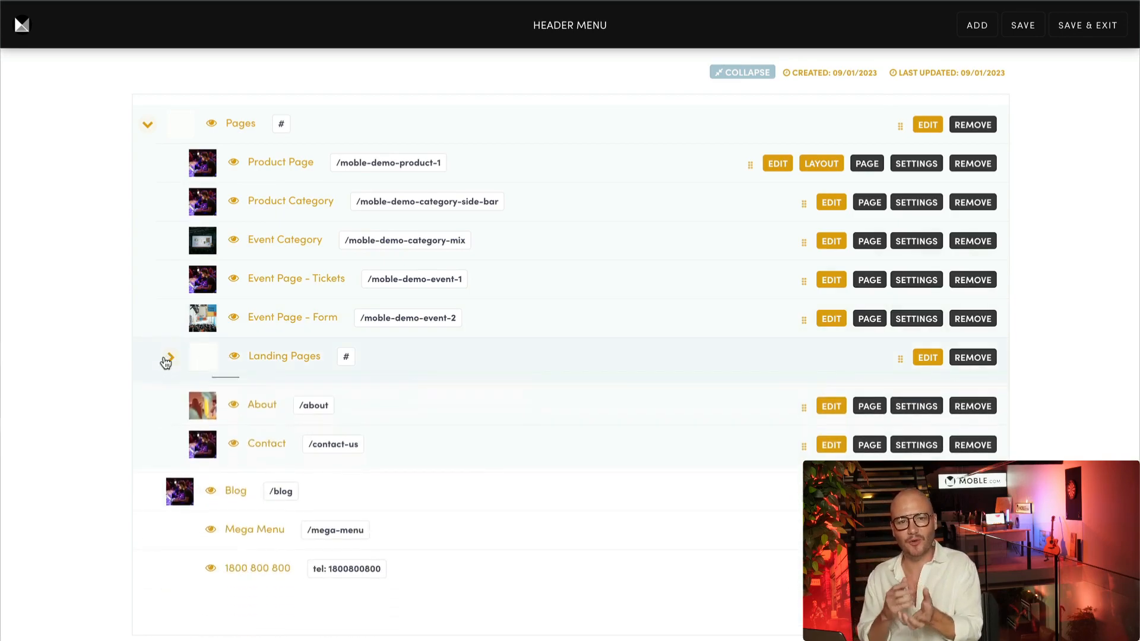
pyautogui.click(971, 359)
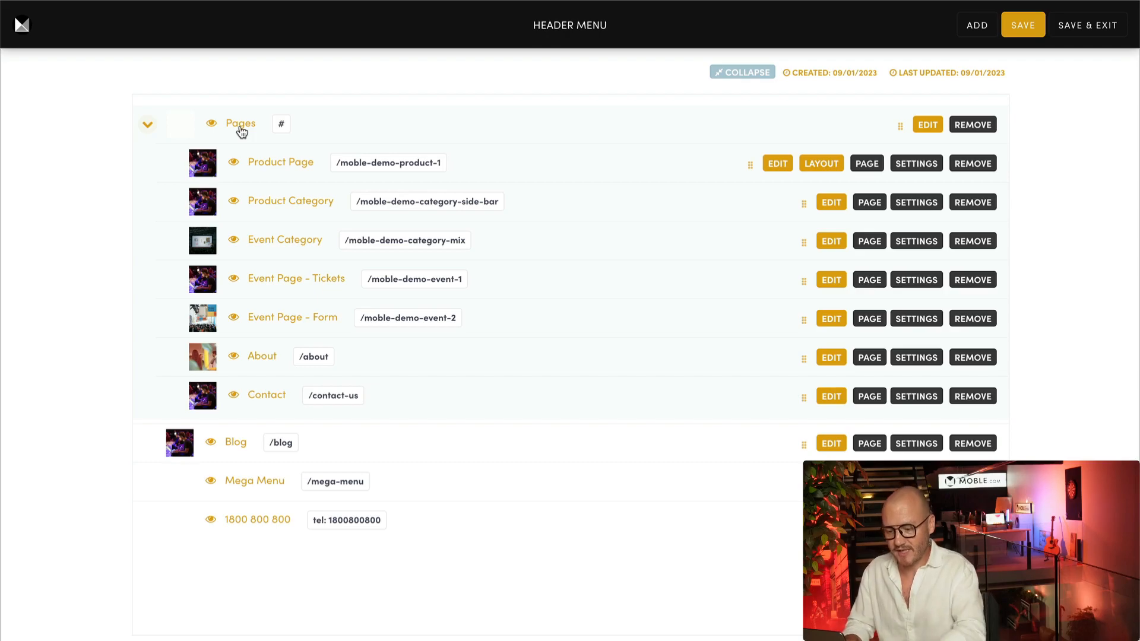
# Rename the Pages group to 'Products' linking to /products, and remove Product Category
pyautogui.moveTo(242, 132); pyautogui.dragTo(256, 131)
pyautogui.write('roducts')
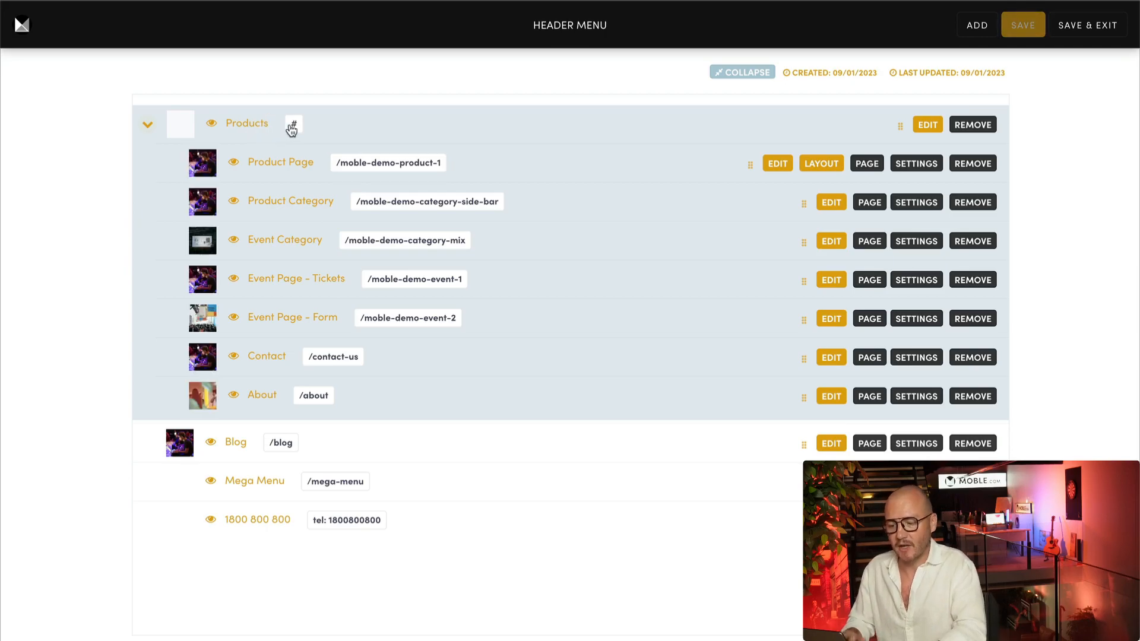
pyautogui.click(292, 127)
pyautogui.write('/products')
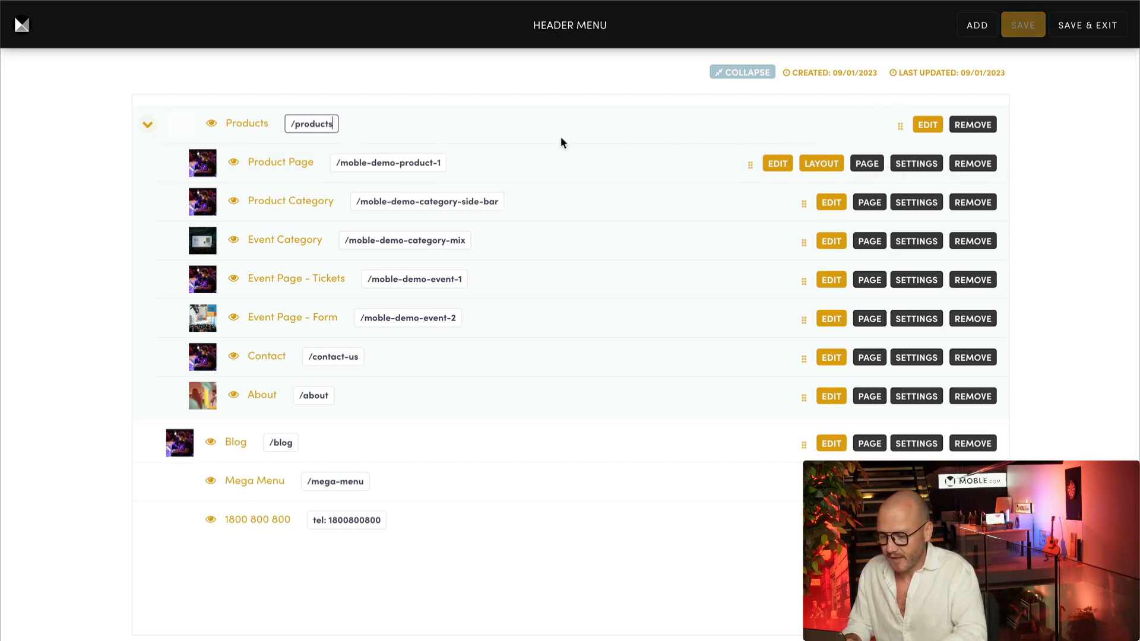
pyautogui.press('Return')
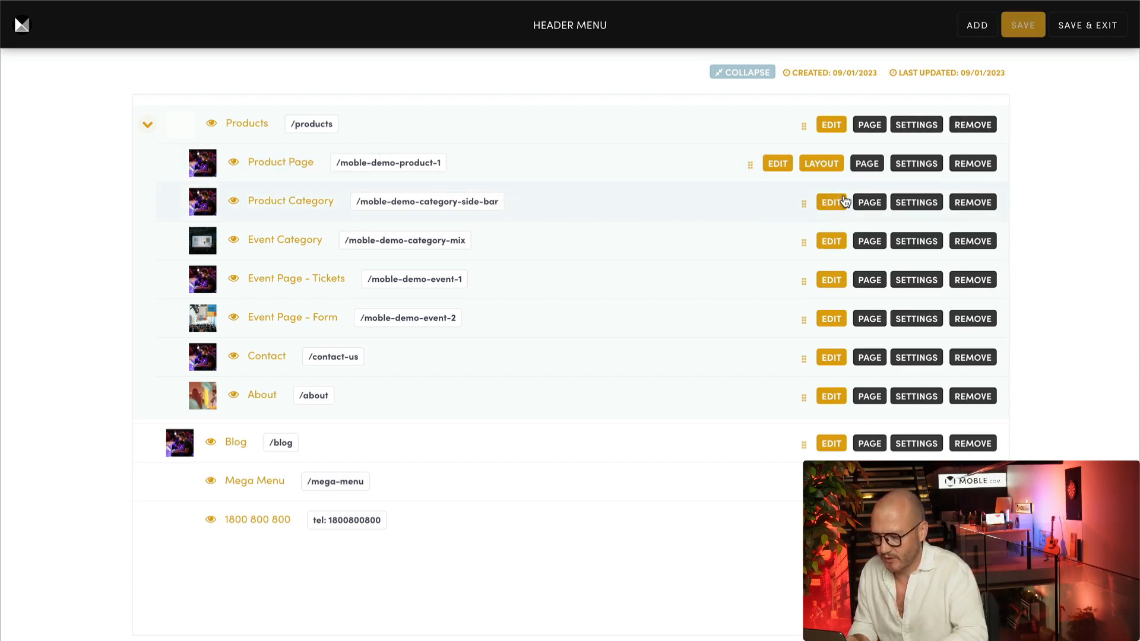
pyautogui.click(979, 203)
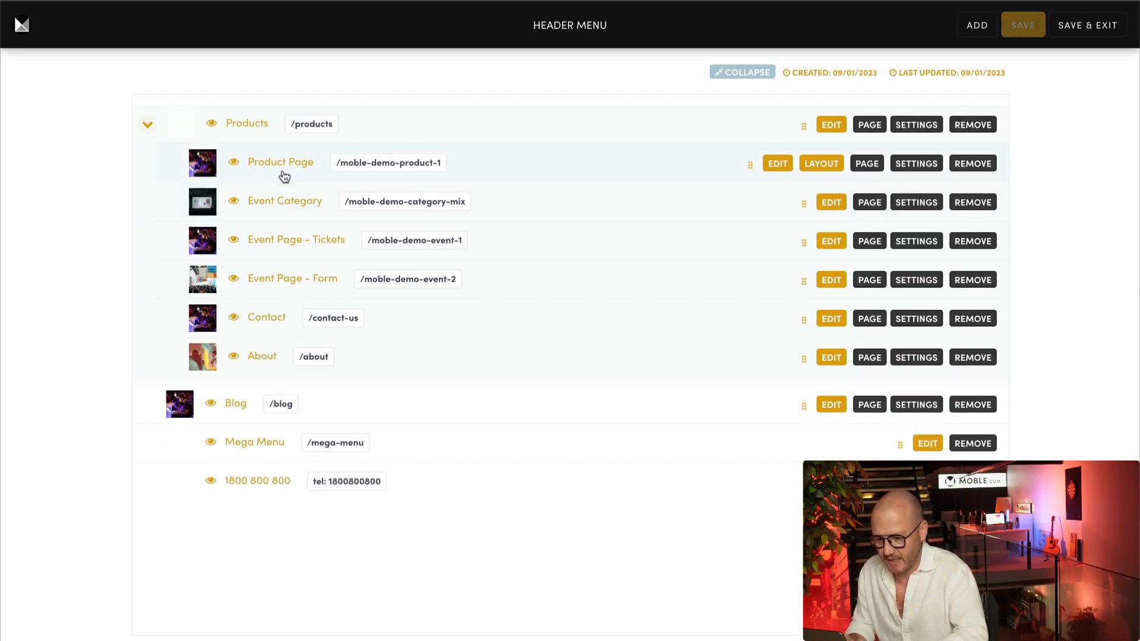
pyautogui.click(152, 124)
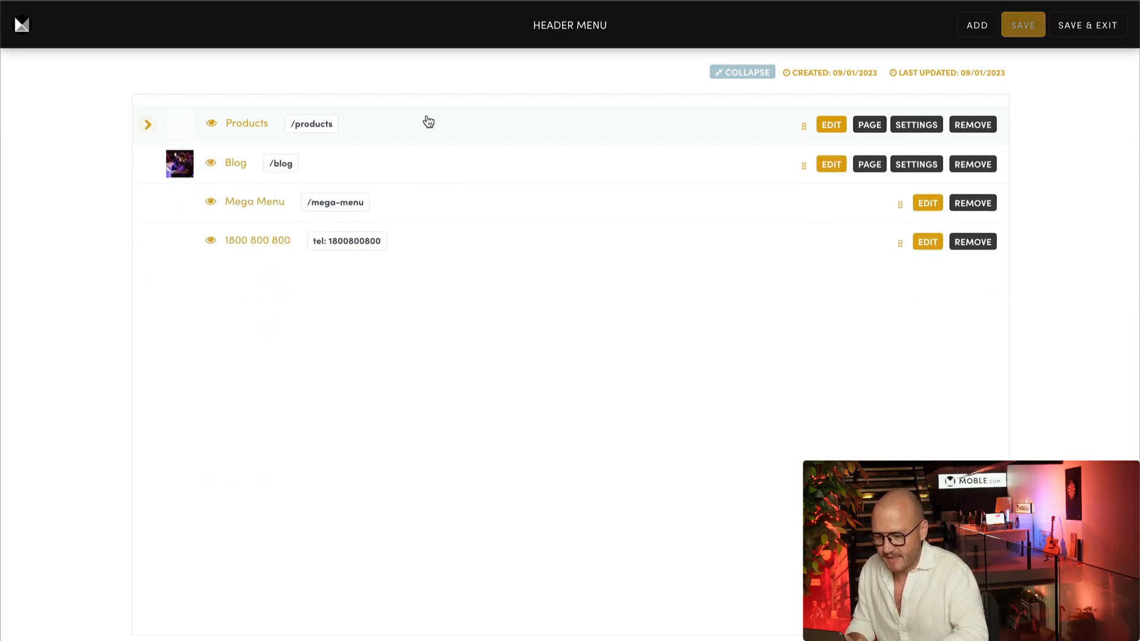
# Add an 'Events' item to the header menu with its link set to /events
pyautogui.click(964, 33)
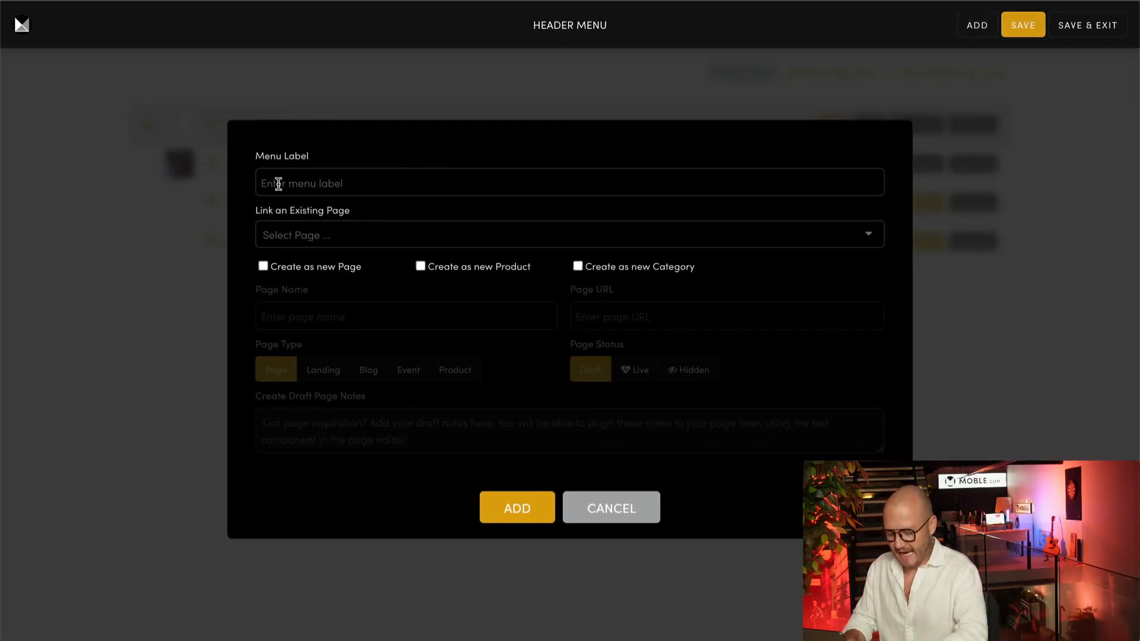
pyautogui.click(268, 183)
pyautogui.write('Events')
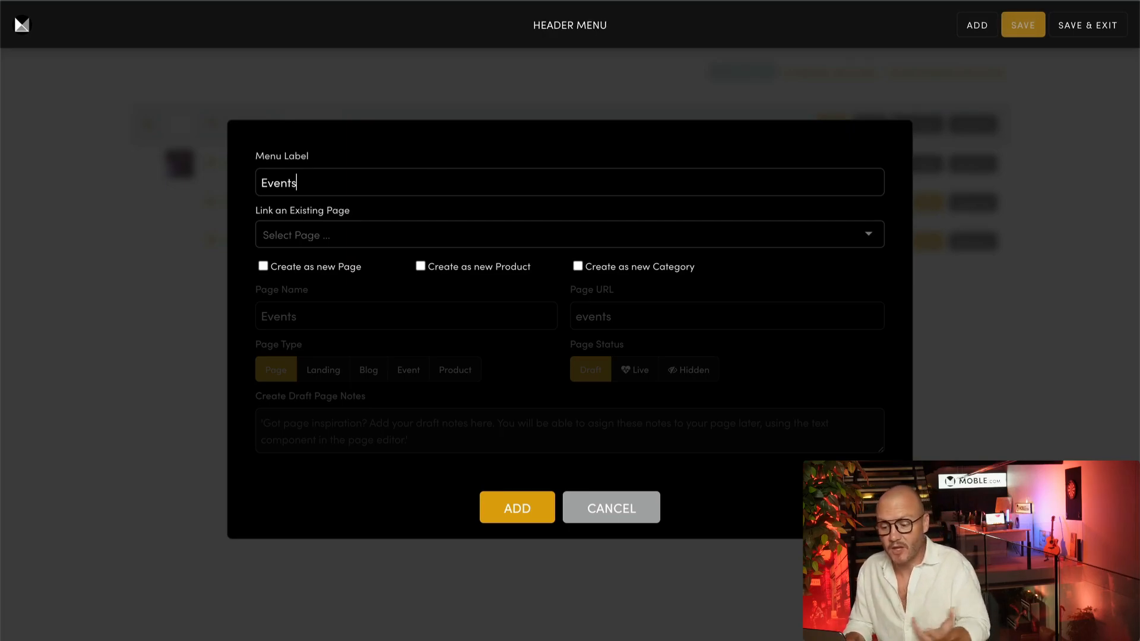
pyautogui.click(299, 235)
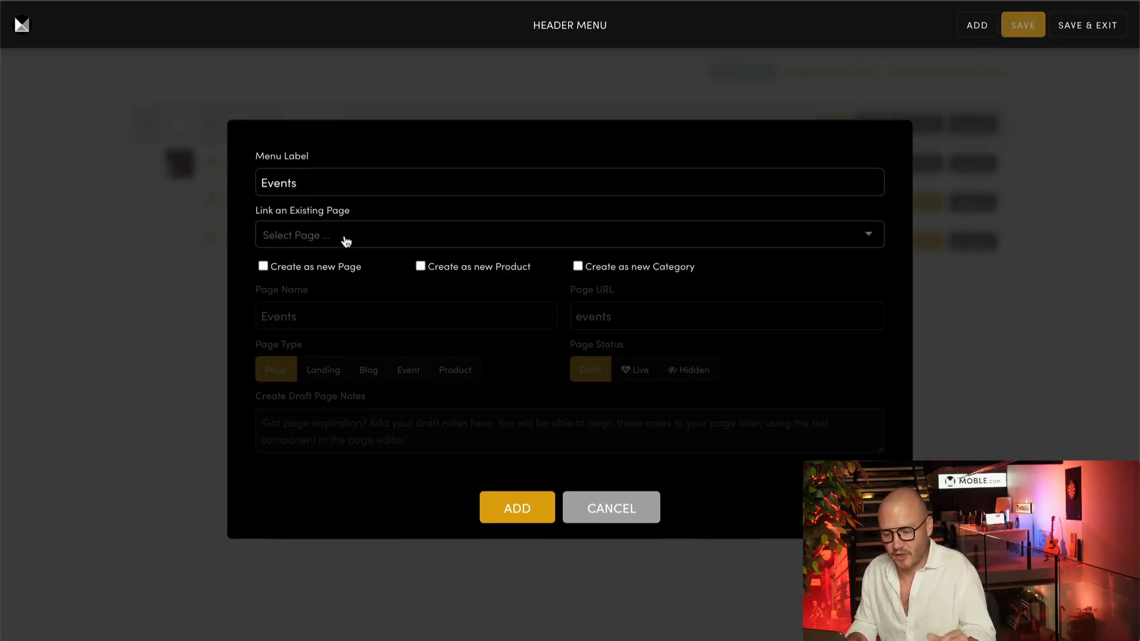
pyautogui.click(509, 507)
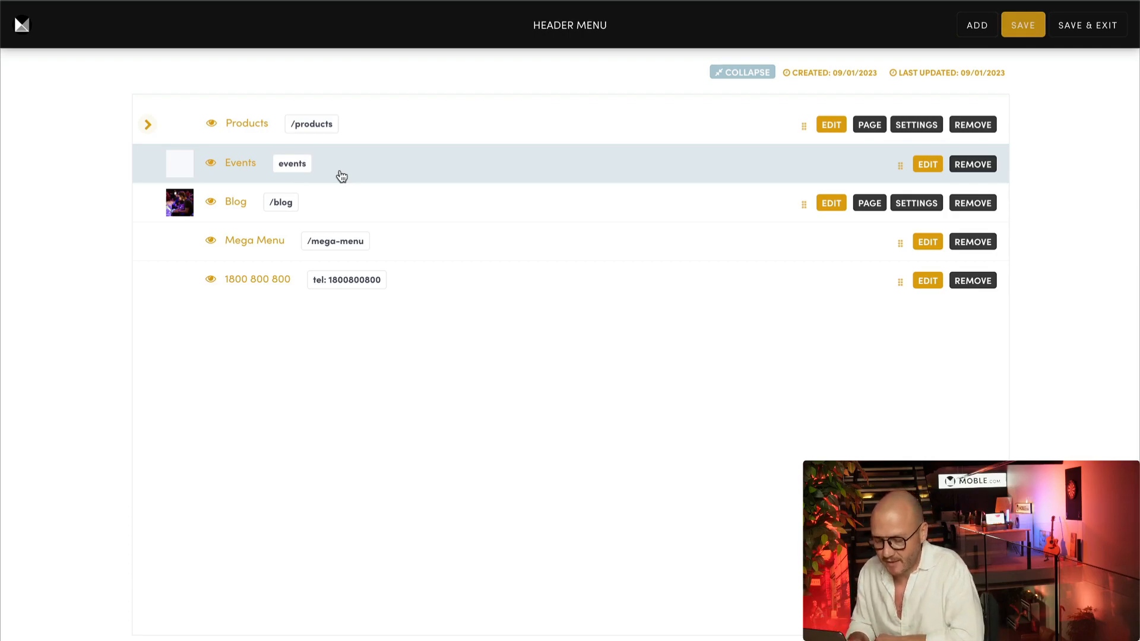
pyautogui.click(279, 170)
pyautogui.write('/')
pyautogui.click(98, 201)
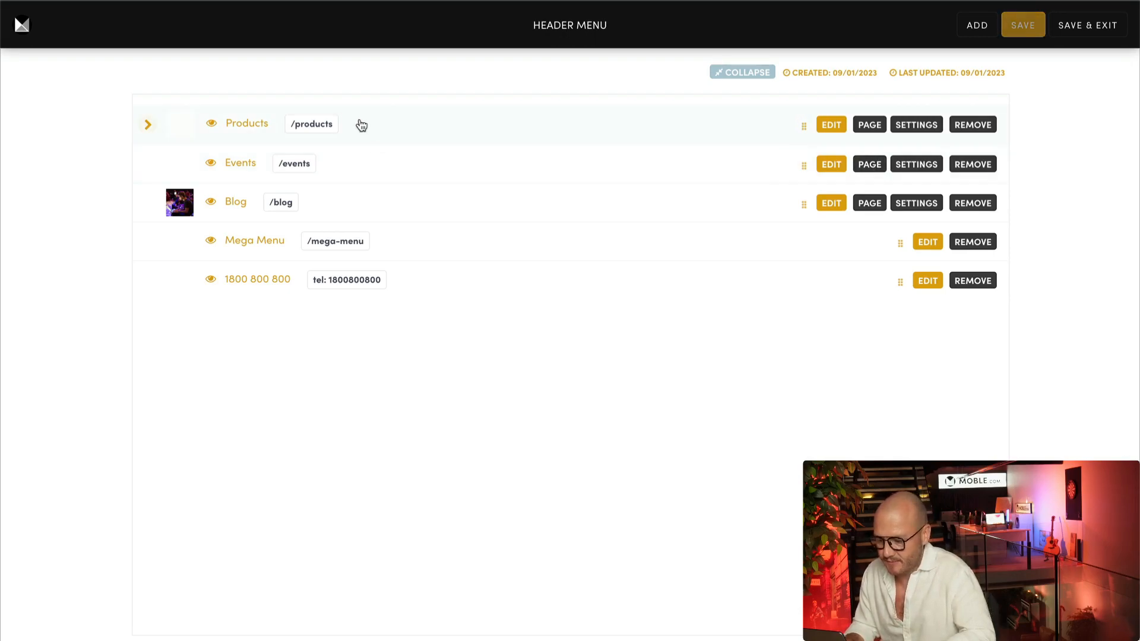
# Move Event Category, Event Page - Tickets and Event Page - Form under Events; lift Contact and About to top level
pyautogui.click(148, 124)
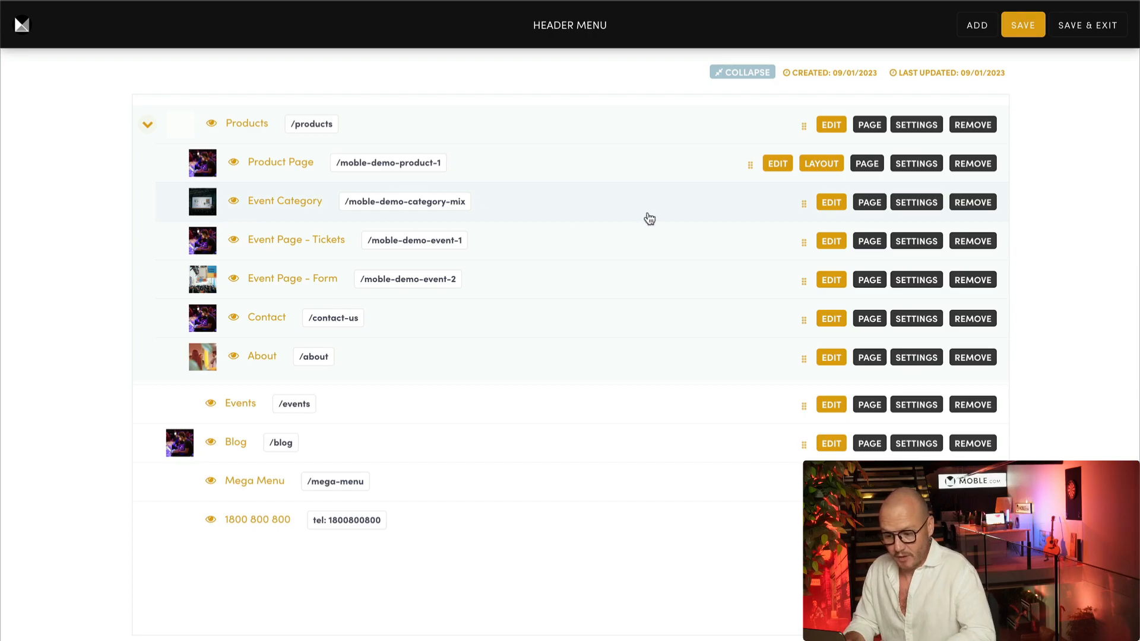
pyautogui.moveTo(804, 204); pyautogui.dragTo(623, 400)
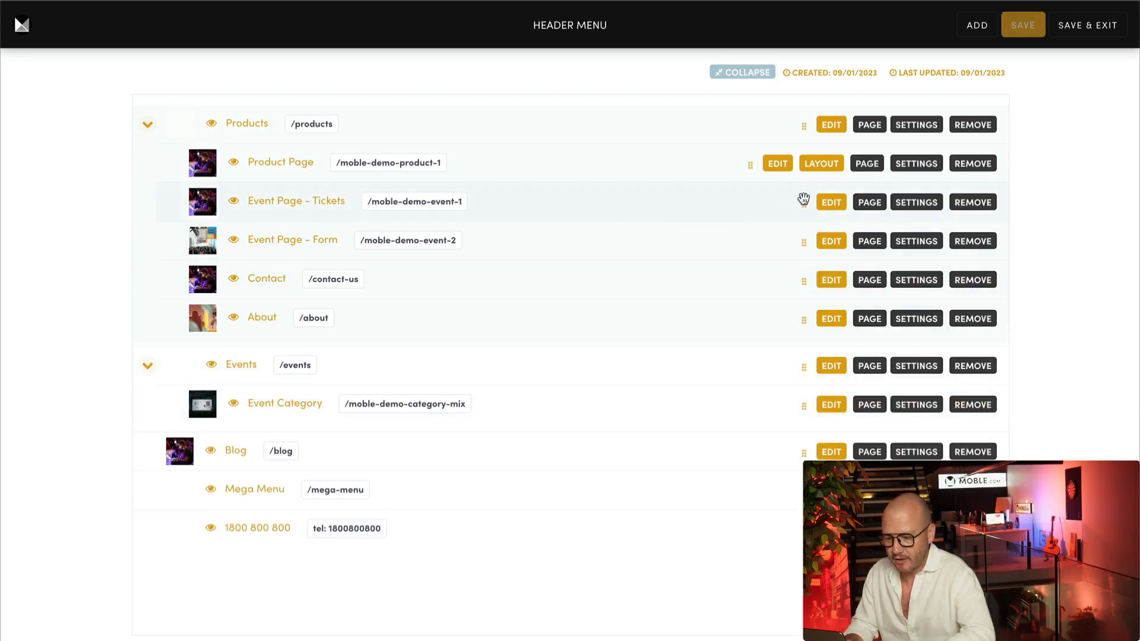
pyautogui.moveTo(803, 204); pyautogui.dragTo(708, 418)
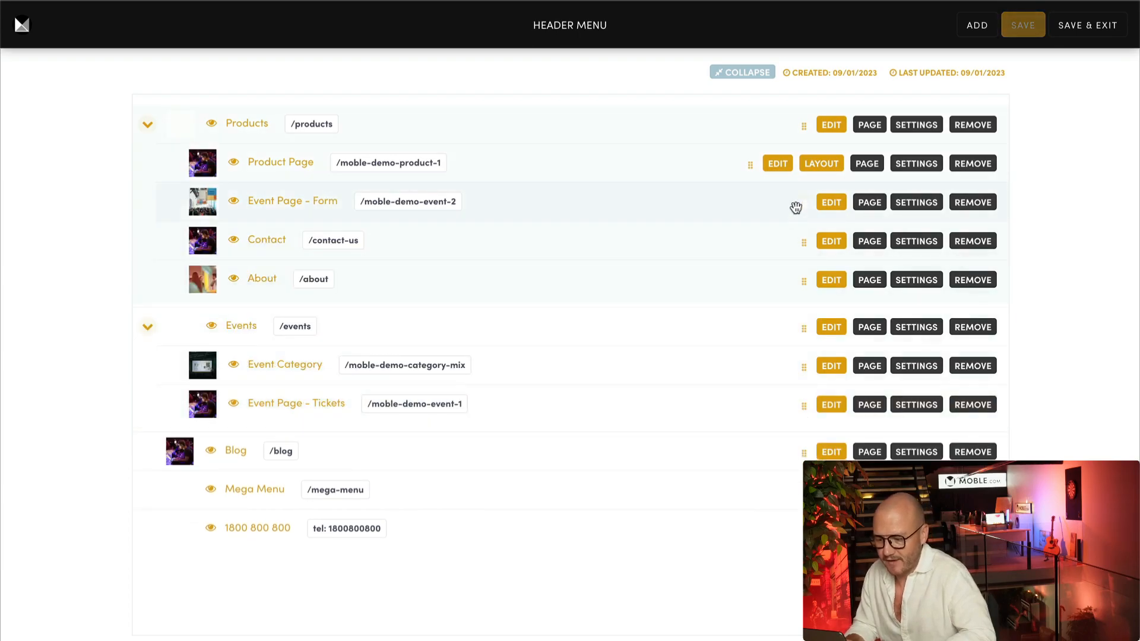
pyautogui.moveTo(804, 204); pyautogui.dragTo(764, 411)
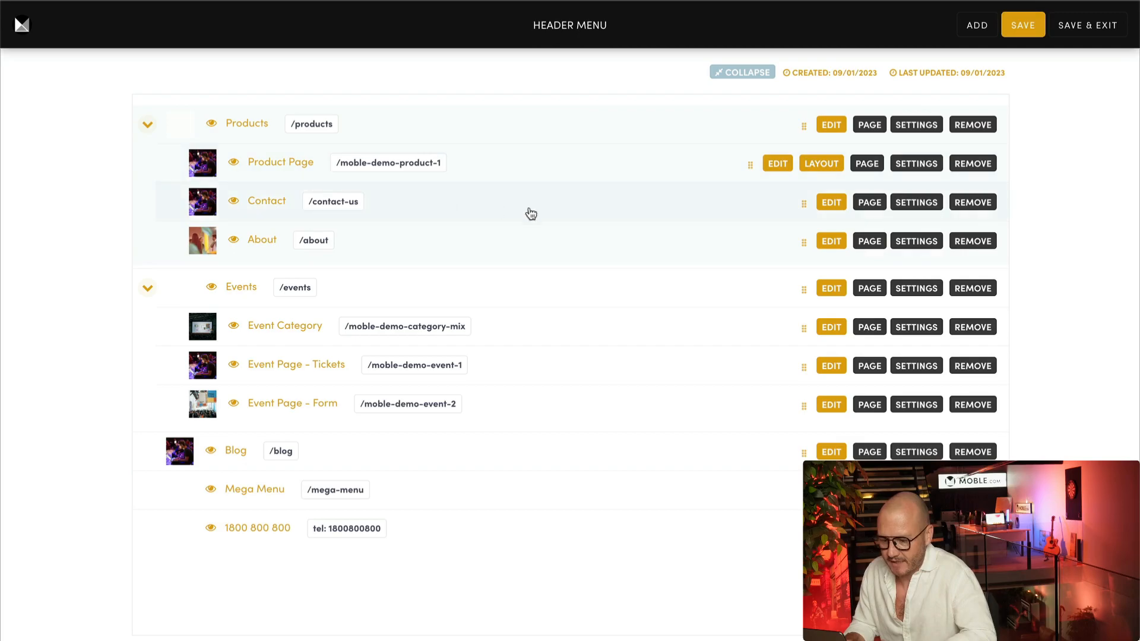
pyautogui.moveTo(803, 203); pyautogui.dragTo(705, 410)
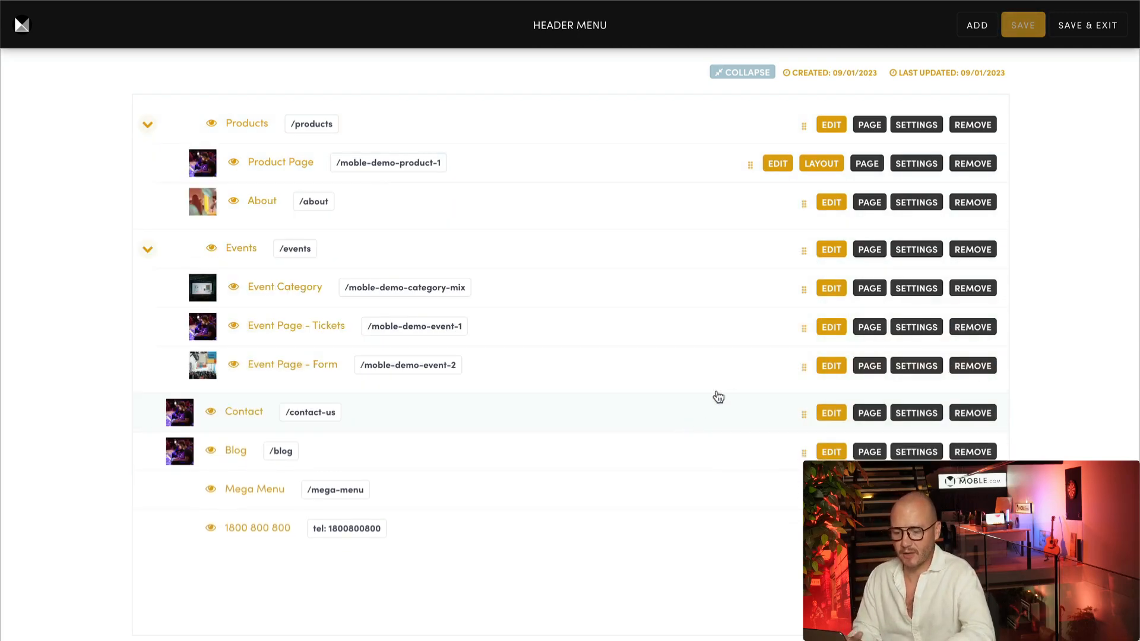
pyautogui.moveTo(803, 205); pyautogui.dragTo(771, 384)
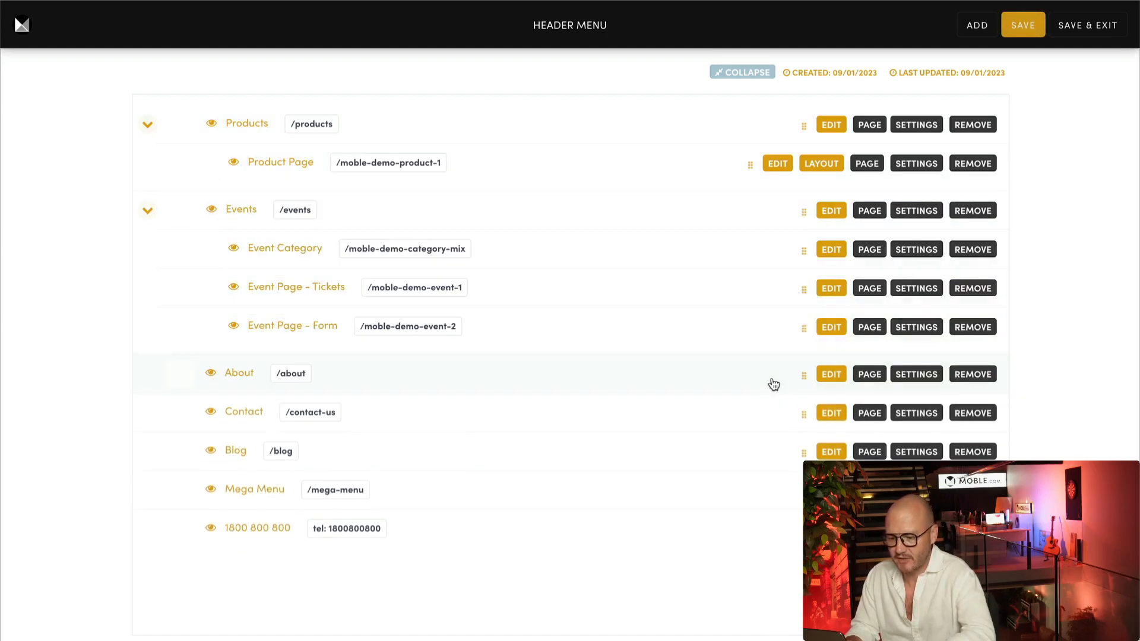
# Collapse Events and Products, then order the menu About, Products, Events
pyautogui.click(149, 209)
pyautogui.click(148, 124)
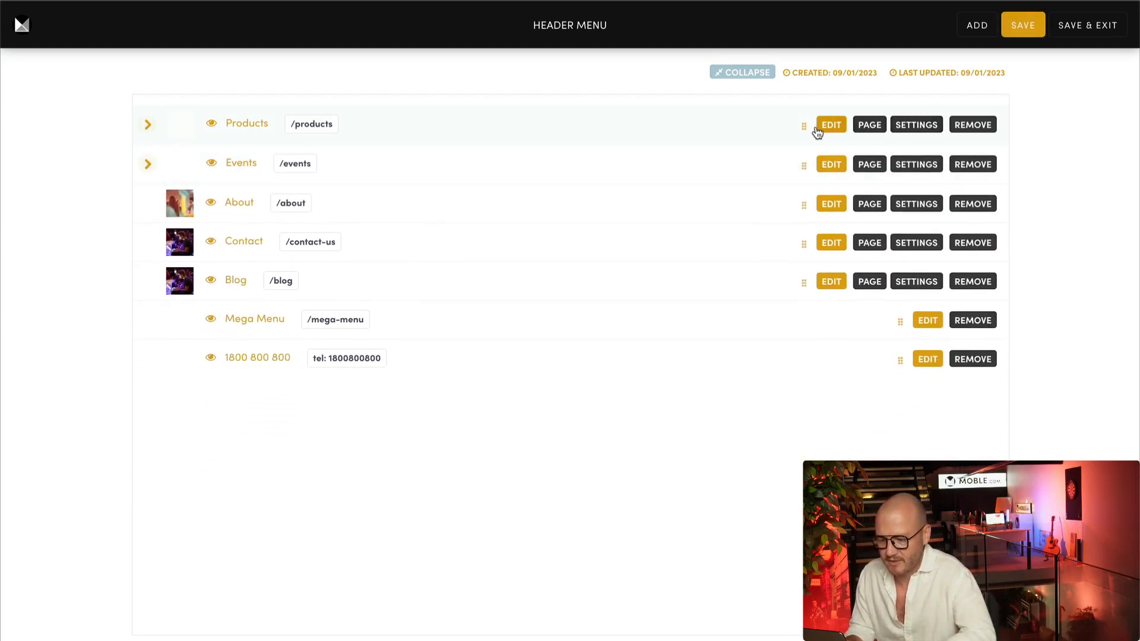
pyautogui.moveTo(804, 126); pyautogui.dragTo(796, 225)
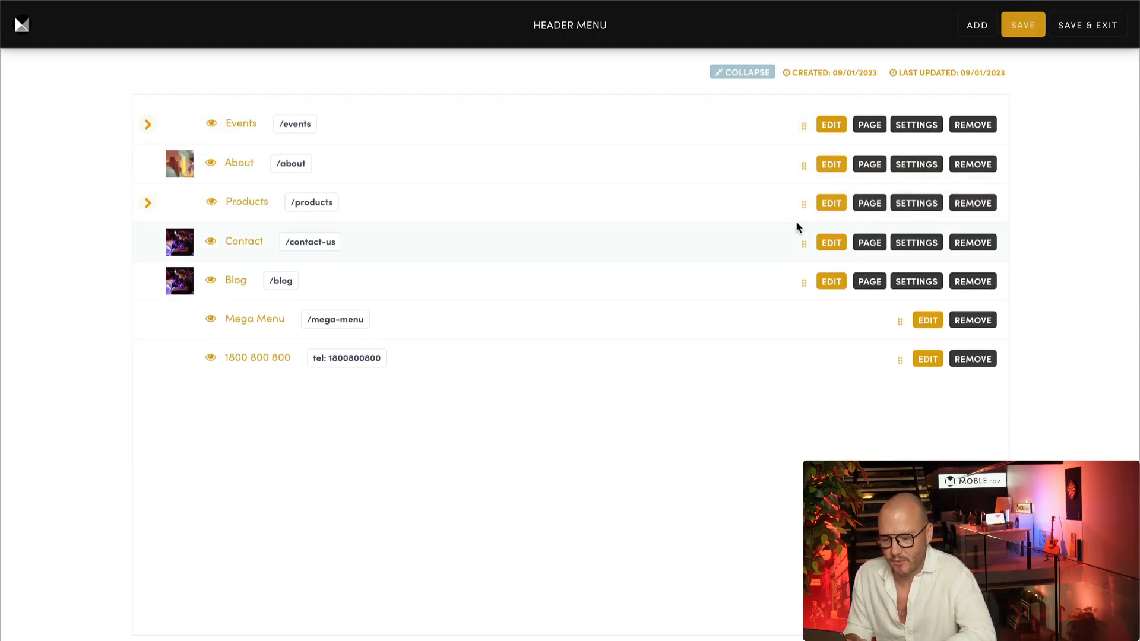
pyautogui.moveTo(803, 126); pyautogui.dragTo(804, 205)
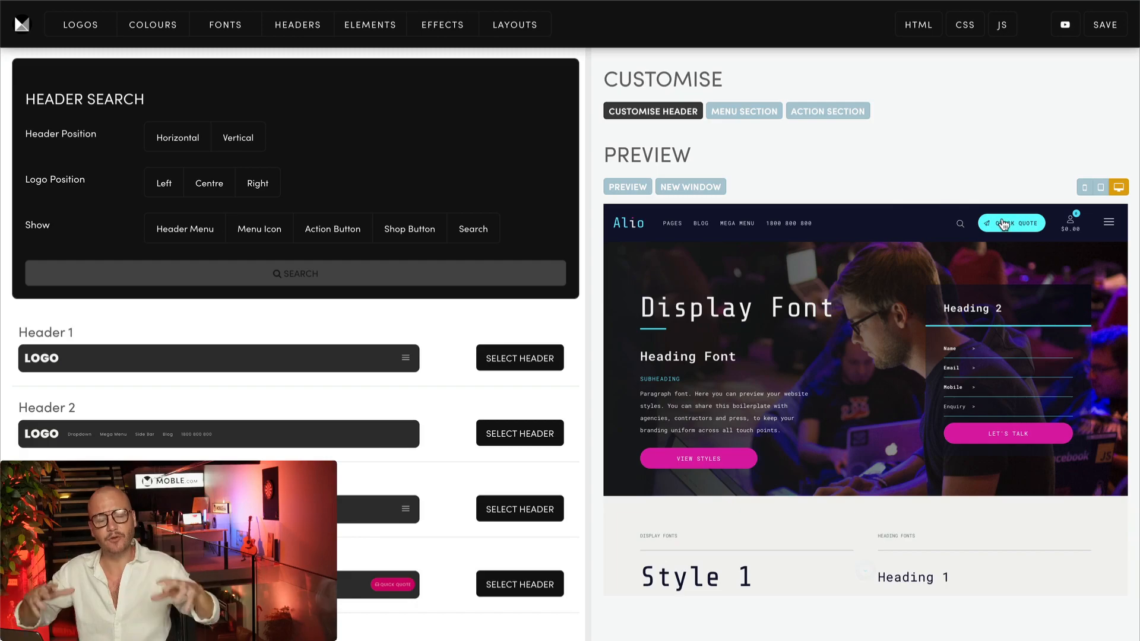
# Try and close the Quick Quote form in the preview, then return to the fullscreen Header Menu editor
pyautogui.click(1003, 225)
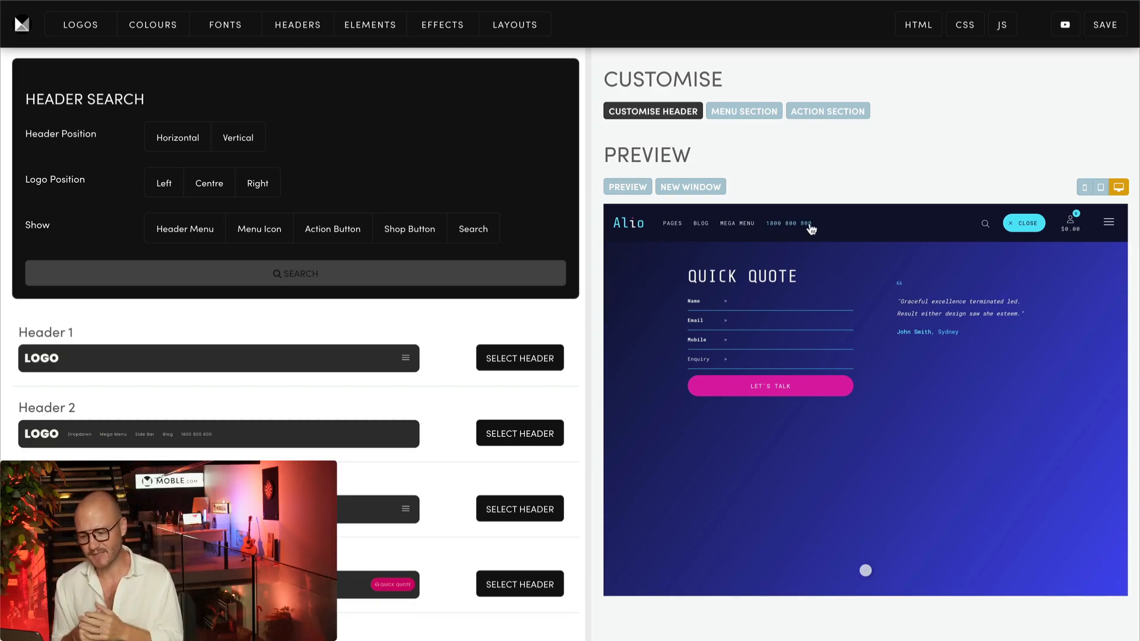
pyautogui.click(1027, 225)
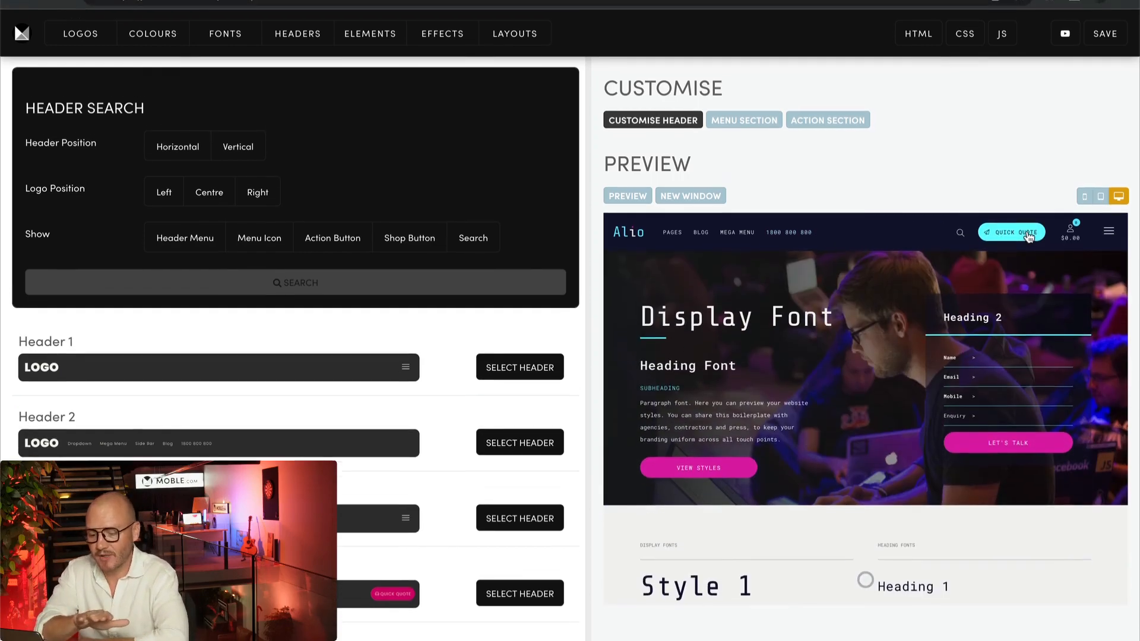
pyautogui.press('ctrl+super+f')
pyautogui.click(383, 10)
pyautogui.press('ctrl+super+f')
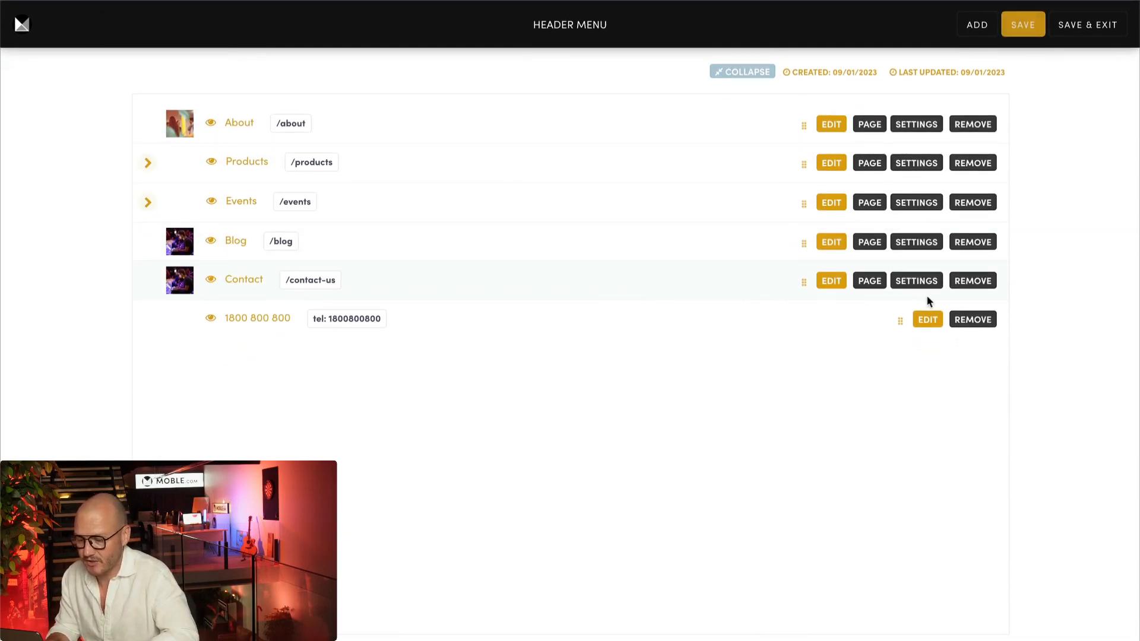
# Remove Contact from the header menu and check the phone item's tel: link
pyautogui.click(972, 280)
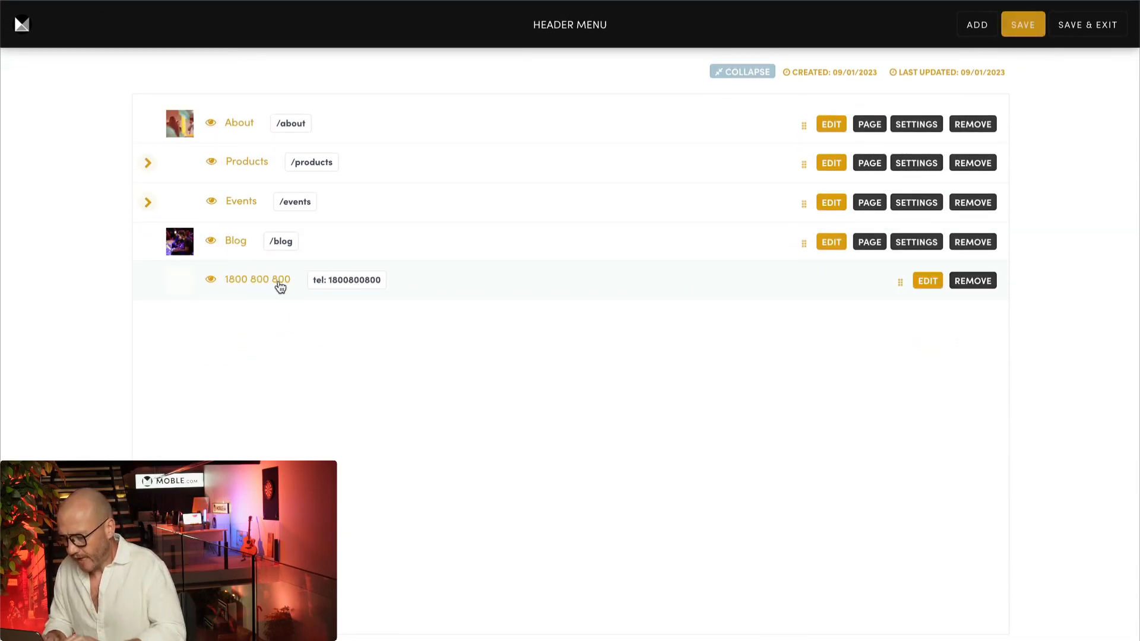
pyautogui.click(316, 286)
pyautogui.moveTo(315, 286); pyautogui.dragTo(328, 287)
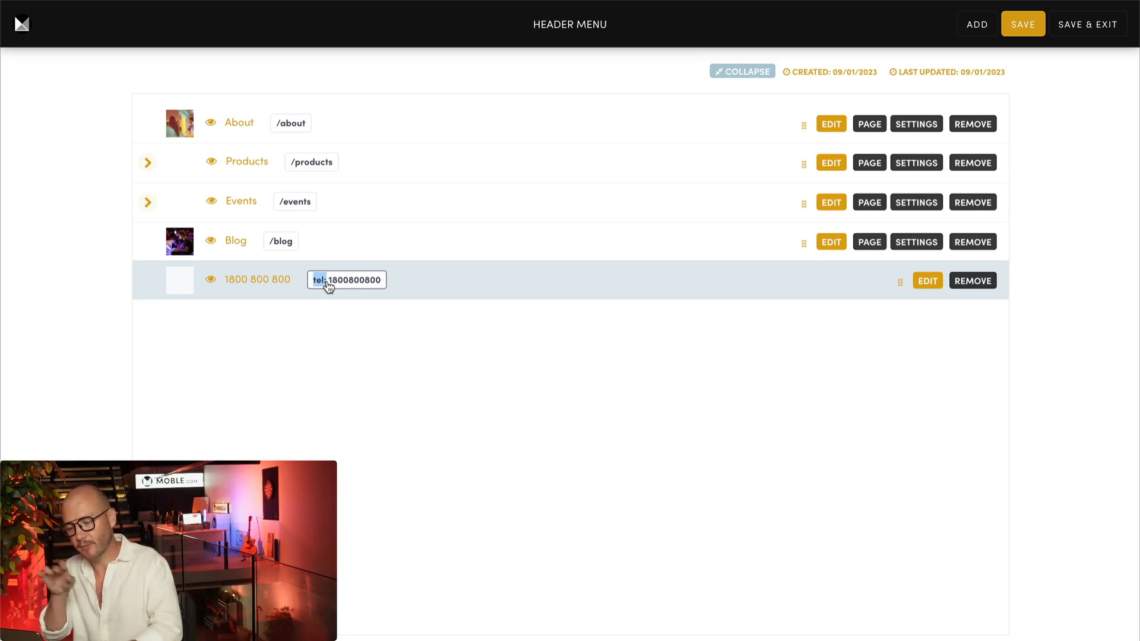
pyautogui.click(330, 313)
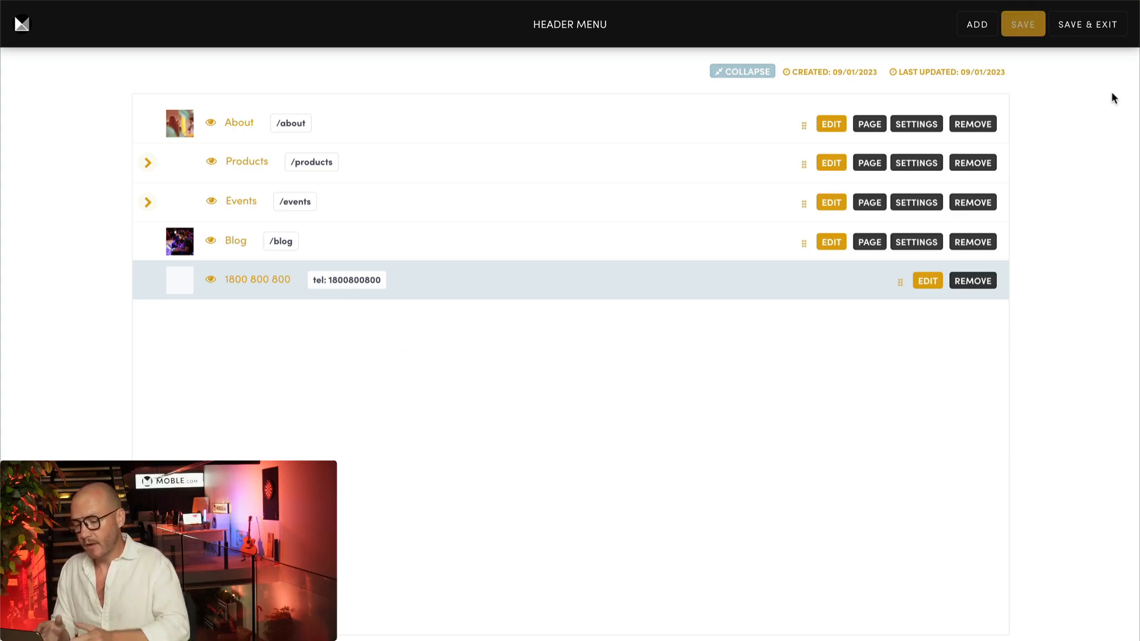
# Save and exit the header menu editor, then go to the Fonts settings
pyautogui.click(1095, 30)
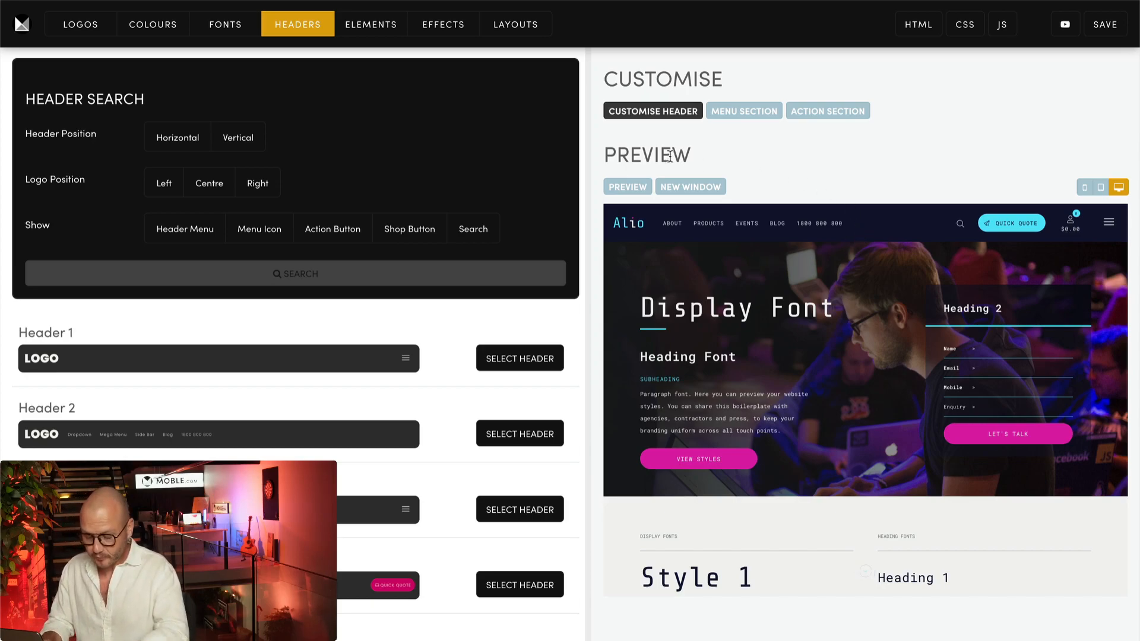
pyautogui.click(226, 24)
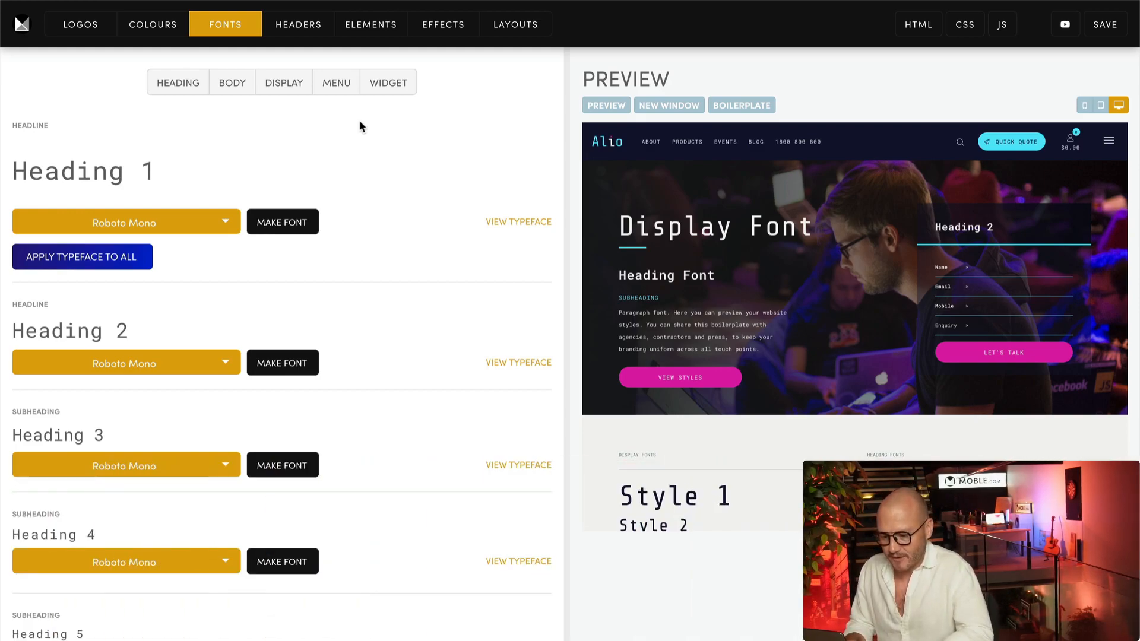
# Give the Menu Header Text 0.8125 desktop and mobile size with Capitalize text transform
pyautogui.click(337, 88)
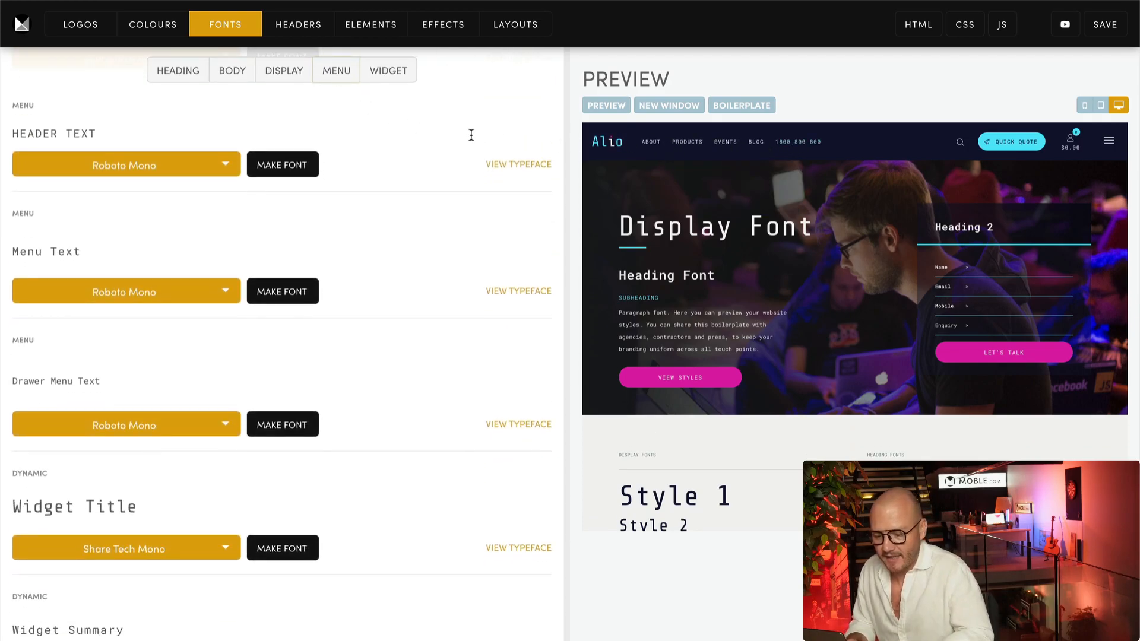
pyautogui.click(288, 170)
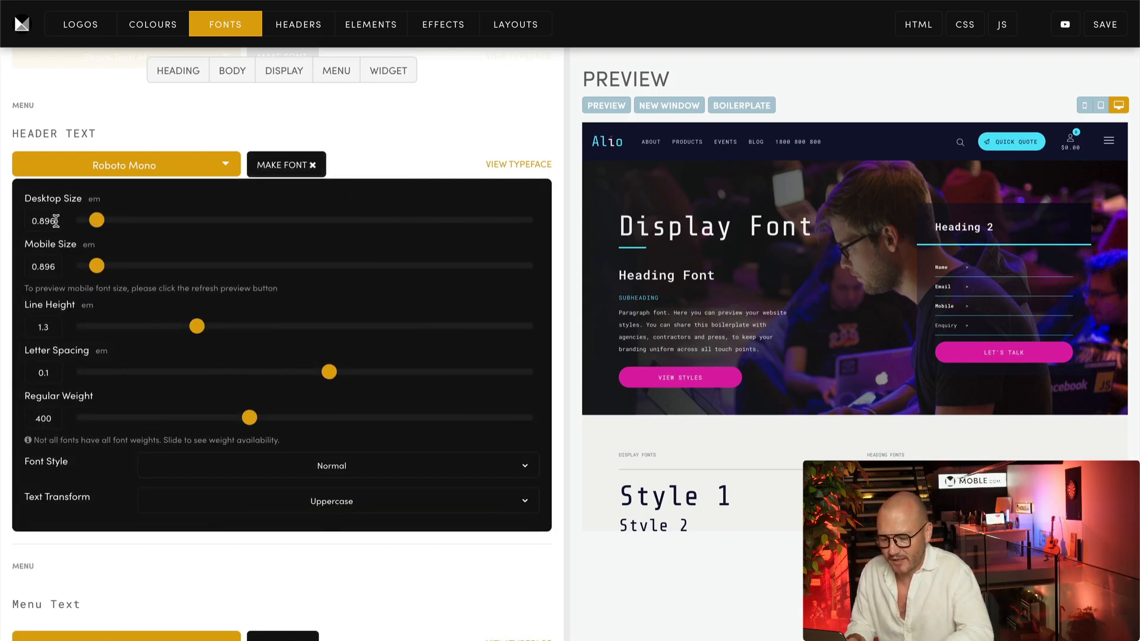
pyautogui.moveTo(56, 222); pyautogui.dragTo(32, 221)
pyautogui.write('0.8125')
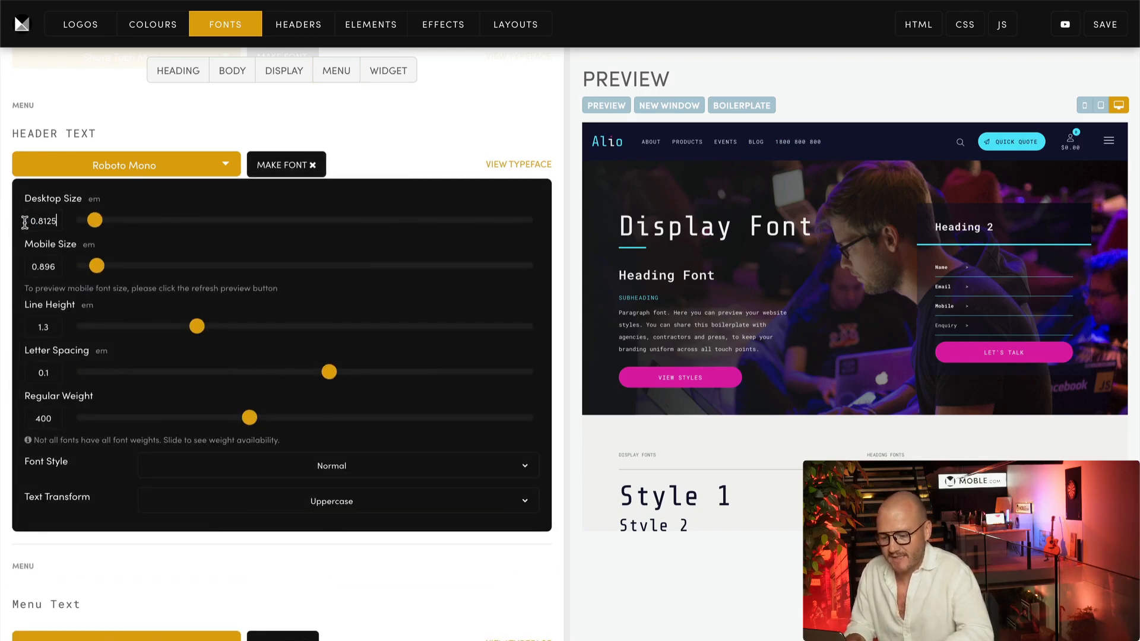
pyautogui.moveTo(30, 266); pyautogui.dragTo(59, 267)
pyautogui.write('0.8125')
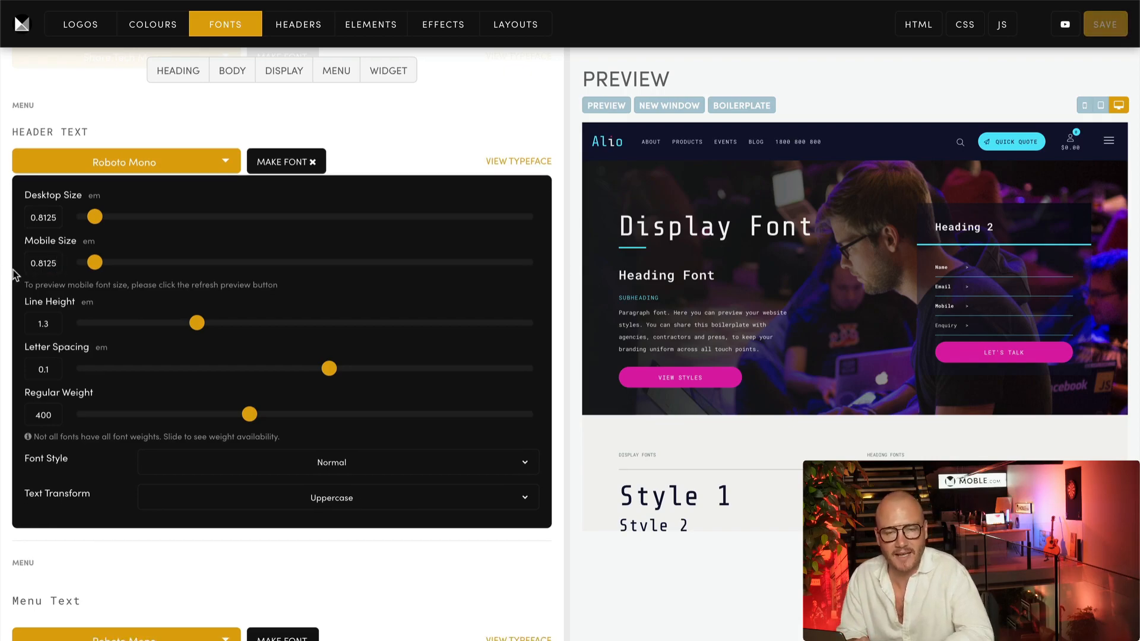
pyautogui.click(311, 499)
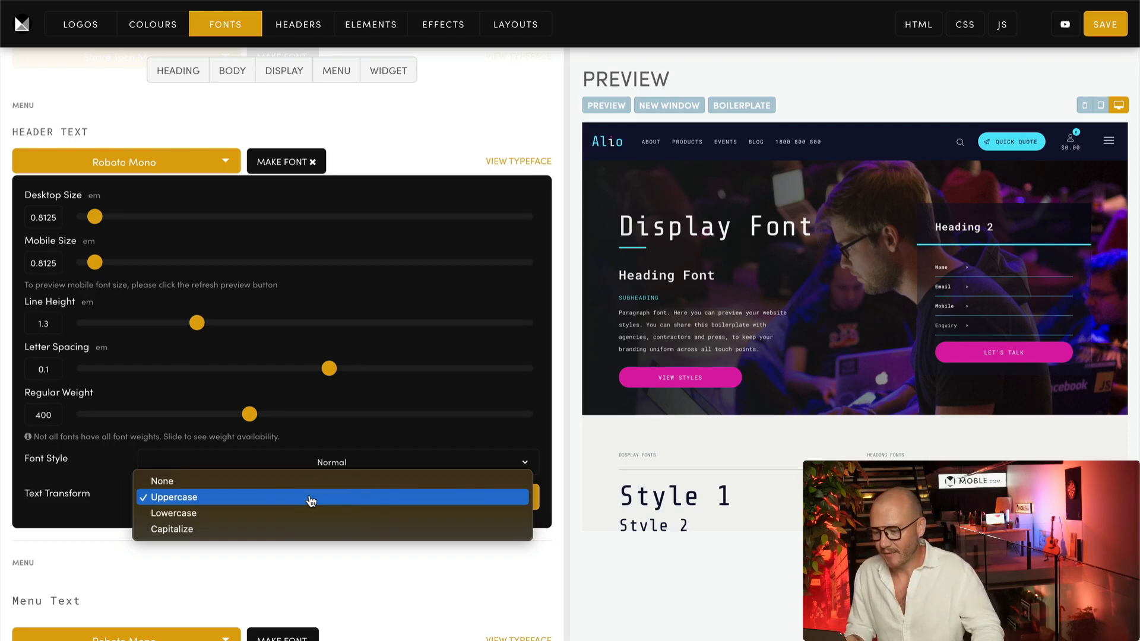
pyautogui.click(306, 529)
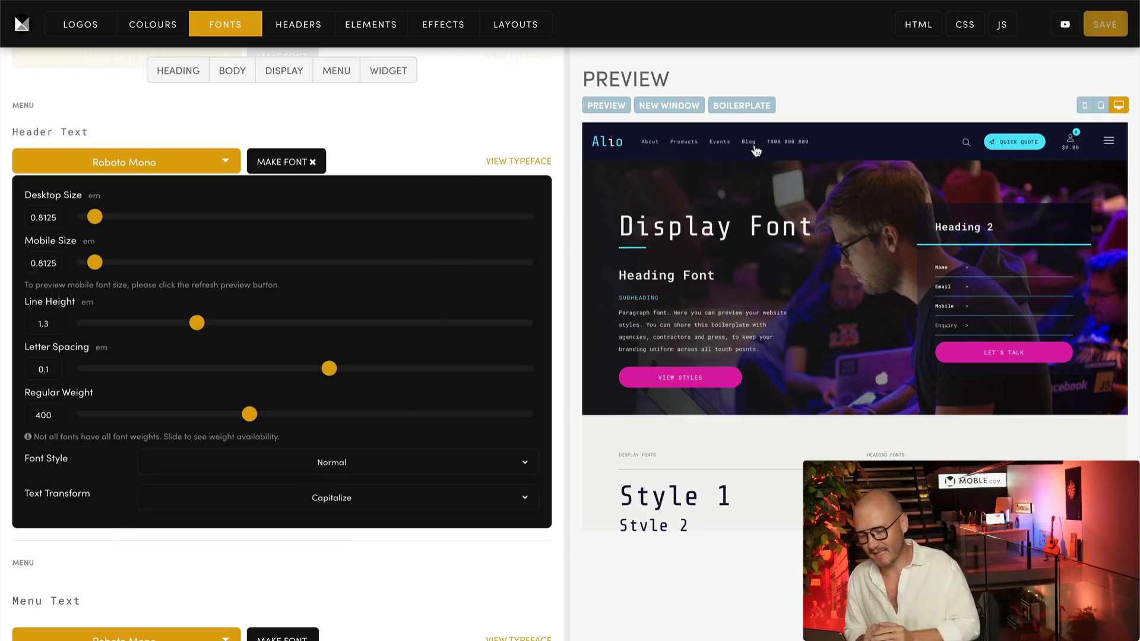